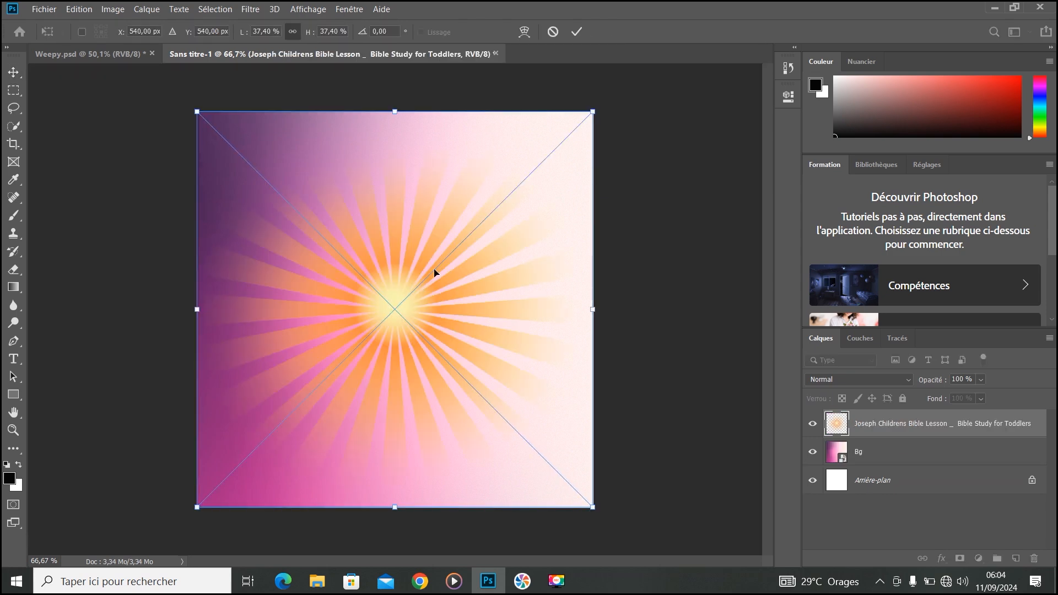
Enlarge the placed sunburst image to about 56.78% and shift its centre left to about X 354 px, Y 540 px
left_click_drag(591, 110, 716, 12)
left_click_drag(480, 261, 417, 295)
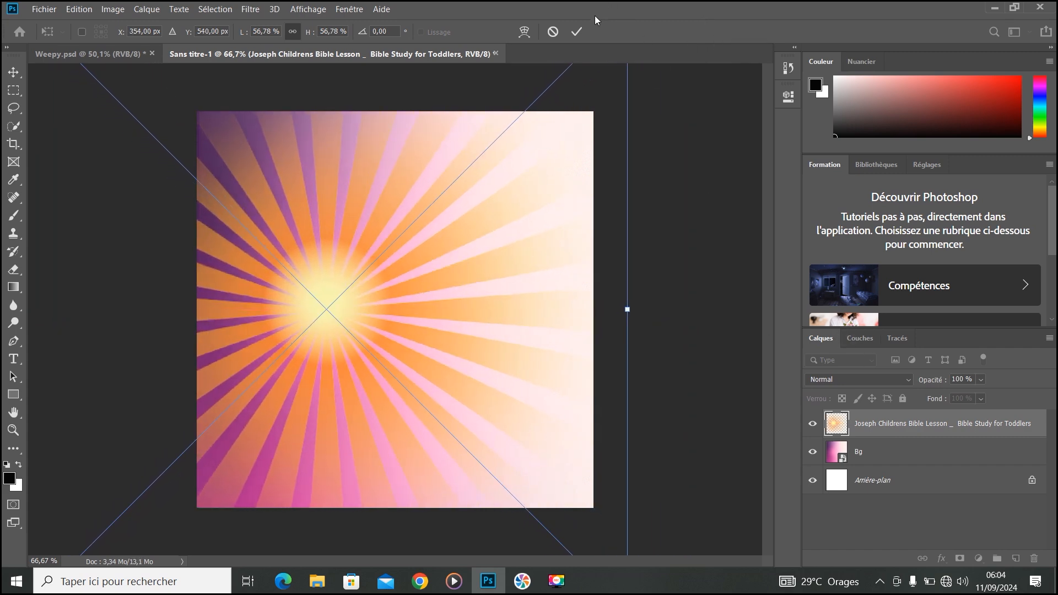
left_click(580, 32)
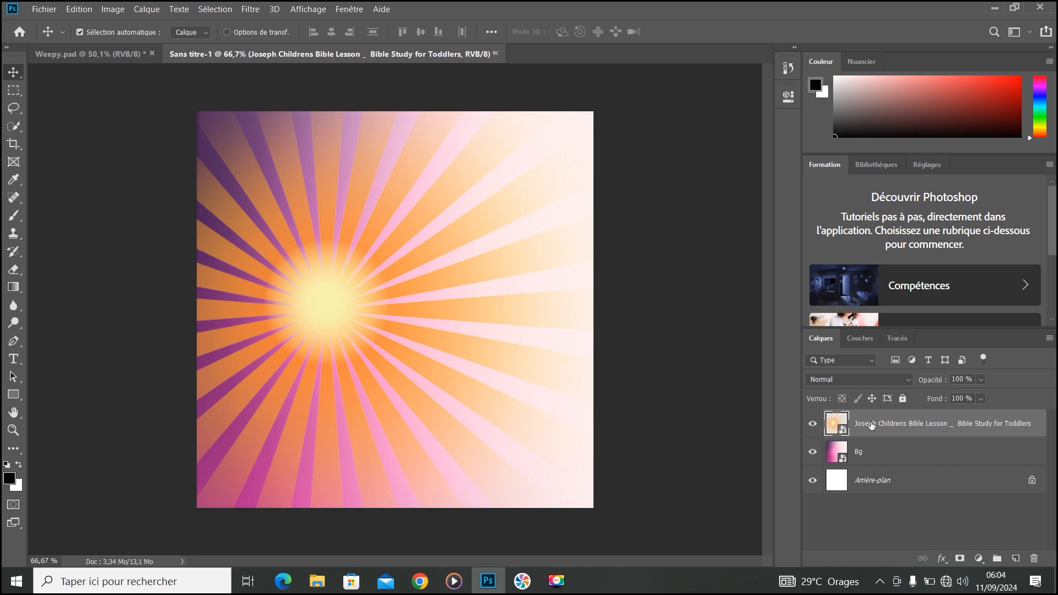
Set the sunburst layer's blending mode to Eclaircir and its opacity to 62%
left_click(857, 379)
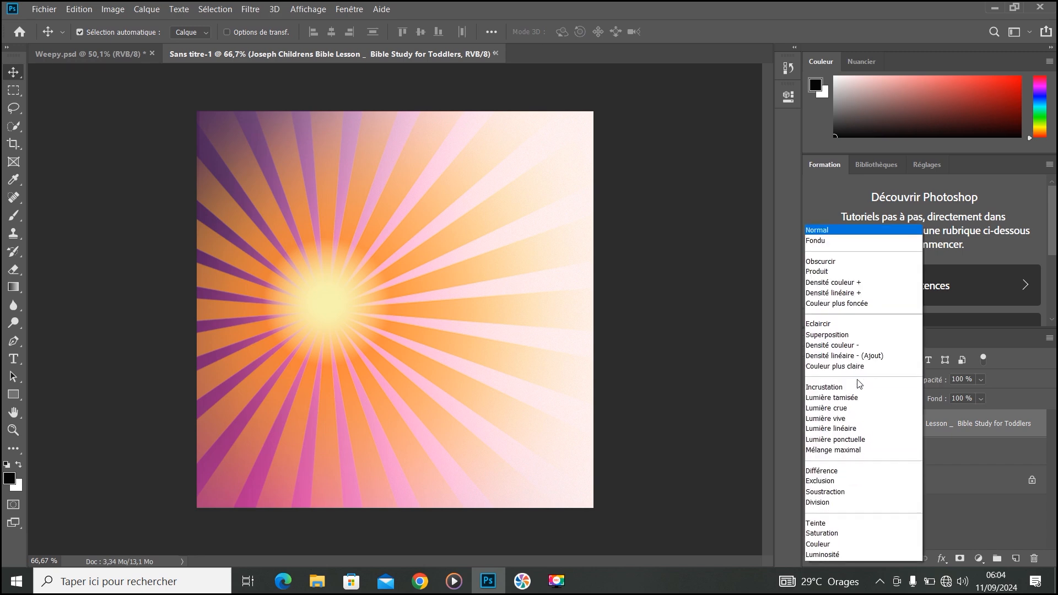
key("Down")
key("Down")
key("Down")
key("Down")
key("Down")
key("Down")
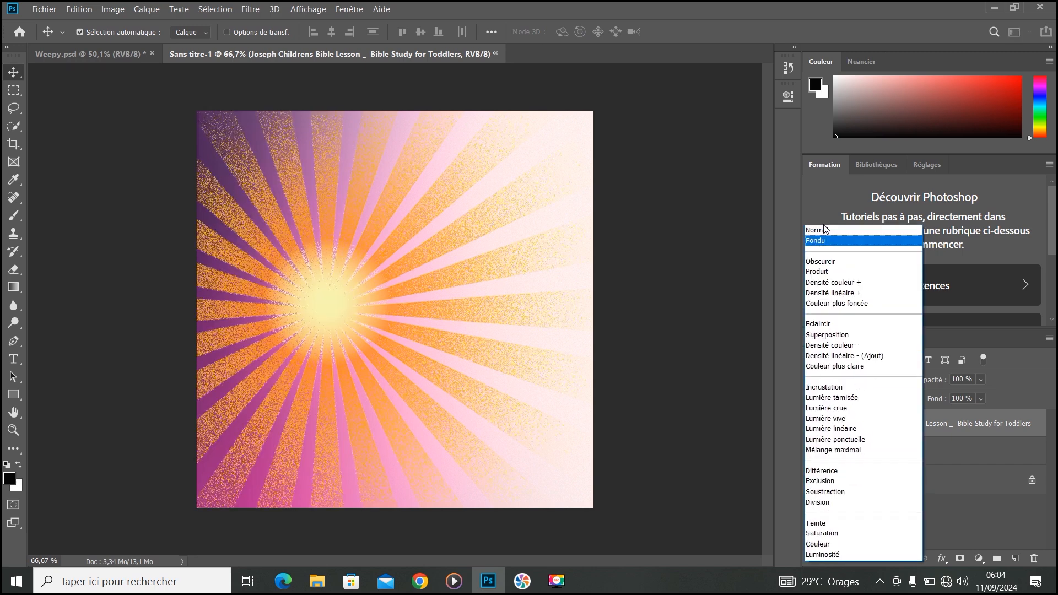
key("Down")
key("Down")
key("Down")
key("Down")
key("Down")
key("Down")
key("Down")
key("Down")
key("Down")
key("Down")
key("Down")
key("Down")
key("Down")
key("Down")
key("Down")
key("Down")
key("Down")
key("Down")
key("Down")
key("Down")
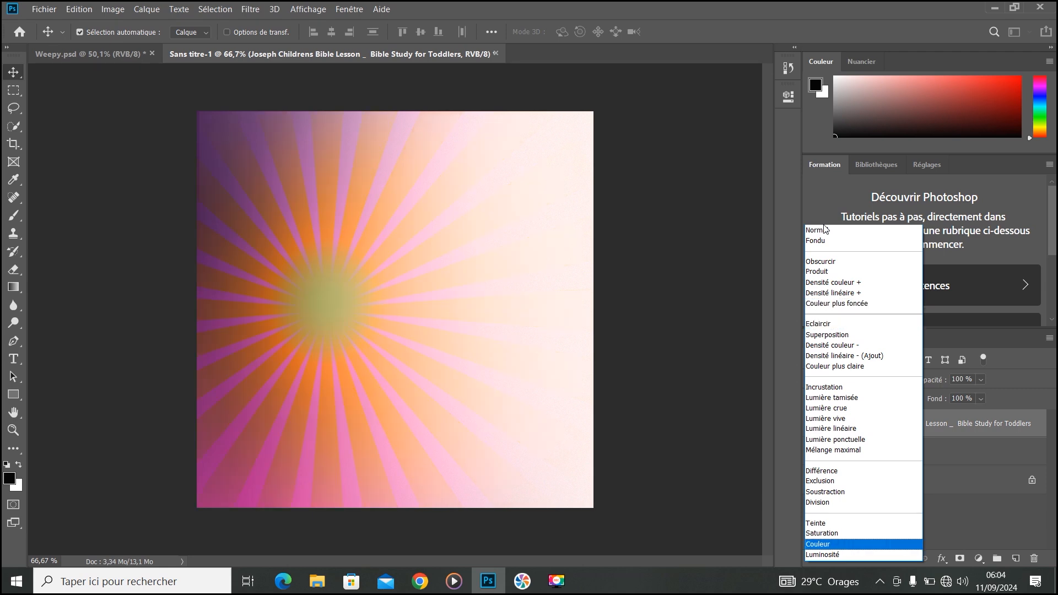
key("Up")
key("Up")
key("Up")
key("Up")
key("Up")
key("Up")
key("Up")
key("Up")
key("Up")
key("Up")
key("Up")
key("Up")
key("Up")
key("Up")
key("Up")
key("Up")
key("Up")
key("Up")
key("Up")
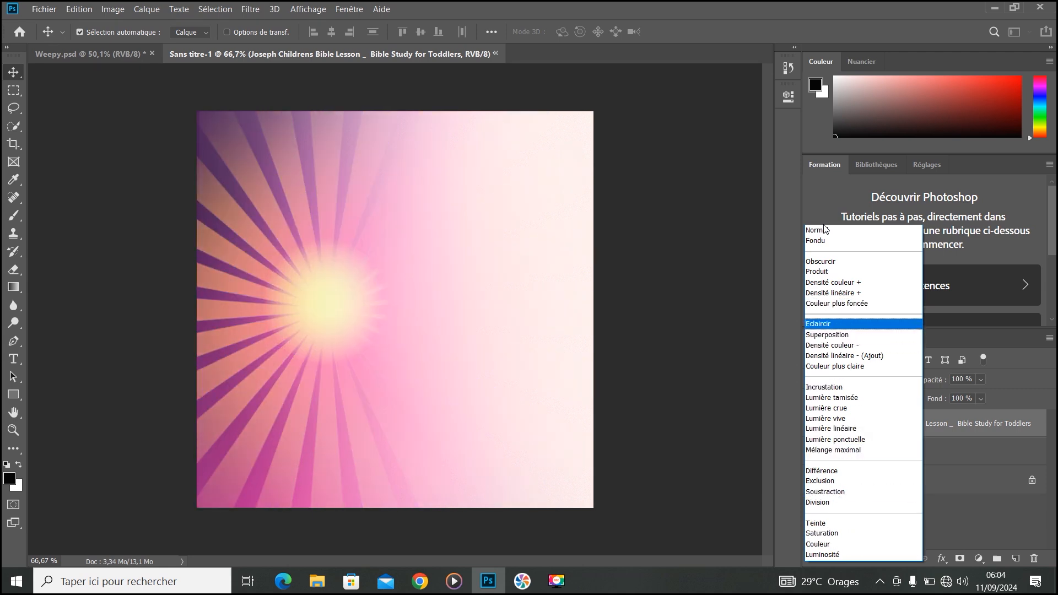
key("Return")
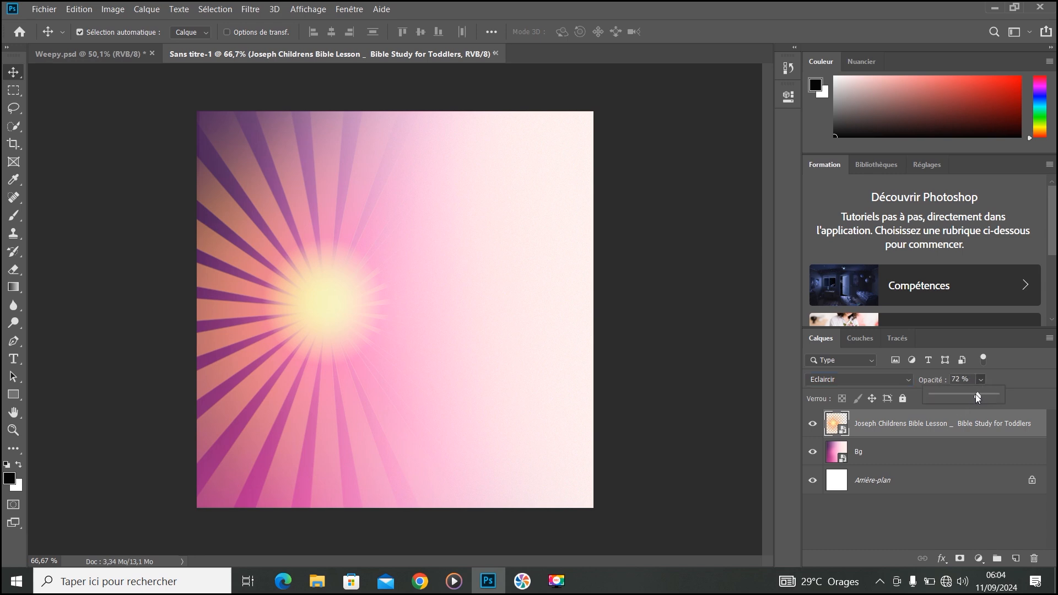
mouse_move(962, 395)
left_mouse_down()
mouse_move(942, 398)
mouse_move(953, 399)
left_mouse_up()
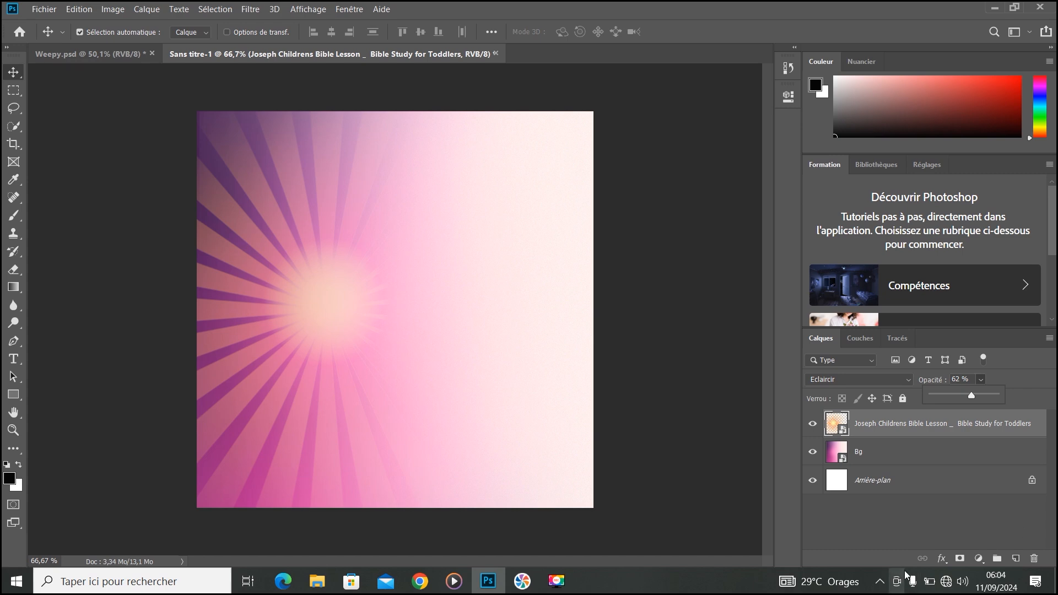
Add a layer mask to the sunburst layer and paint black with a soft 455 px brush over the area right of the sun's centre
left_click(959, 558)
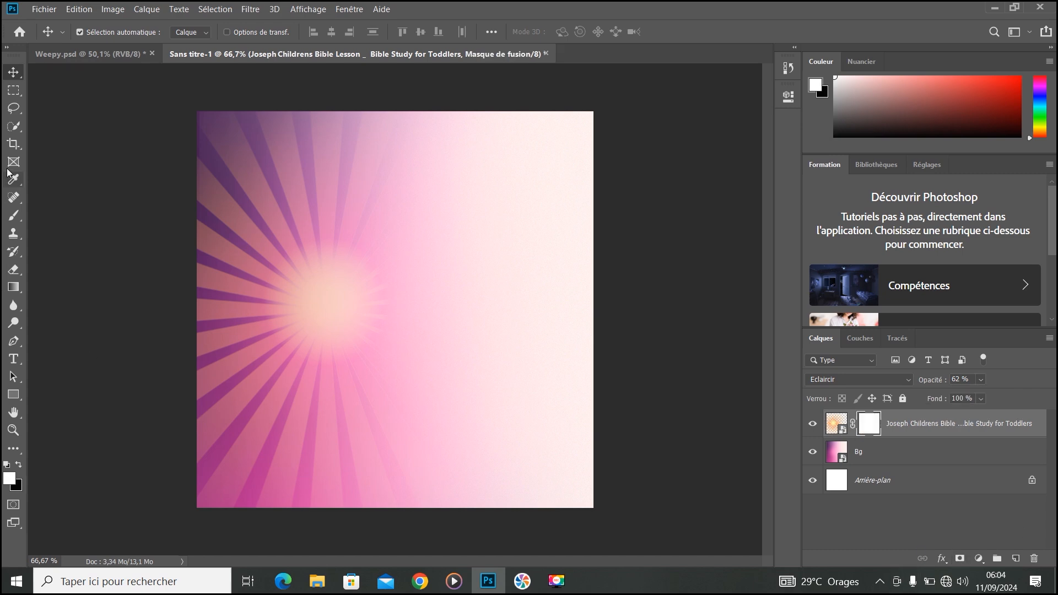
left_click(14, 215)
key("x")
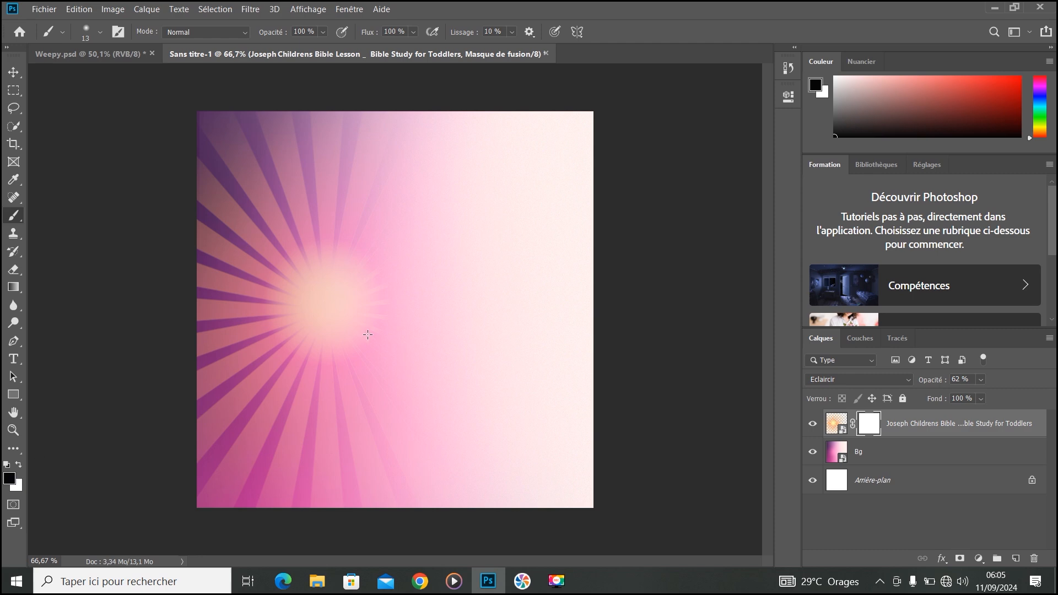
left_click_drag(342, 293, 427, 301)
mouse_move(359, 299)
left_mouse_down()
mouse_move(420, 309)
mouse_move(457, 231)
mouse_move(480, 212)
mouse_move(430, 166)
left_mouse_up()
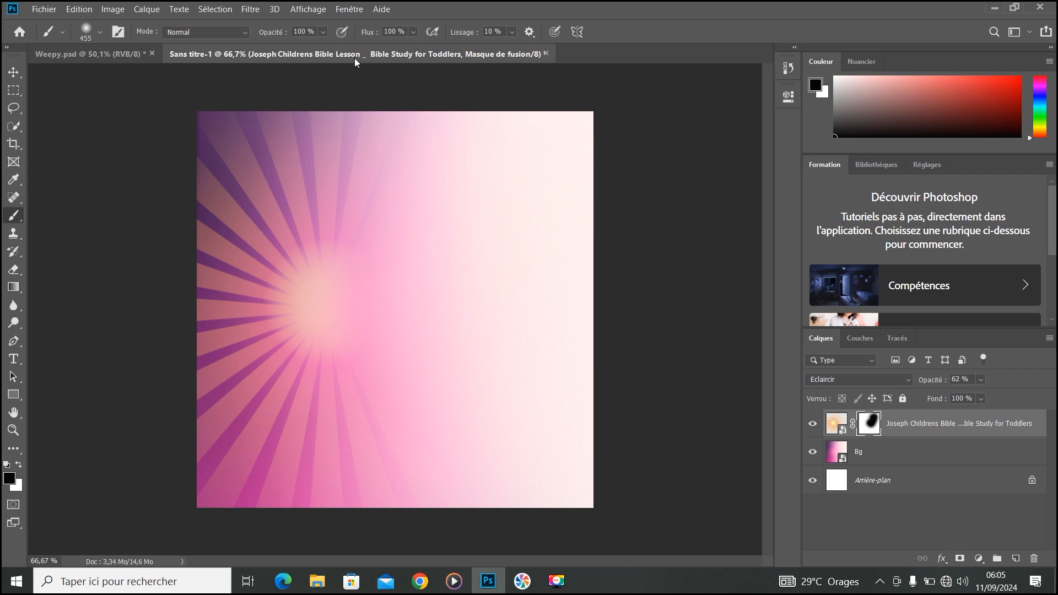
Lower the brush opacity to 35% and paint on the mask to fade the sun's bright centre and the rays above it
left_click(322, 33)
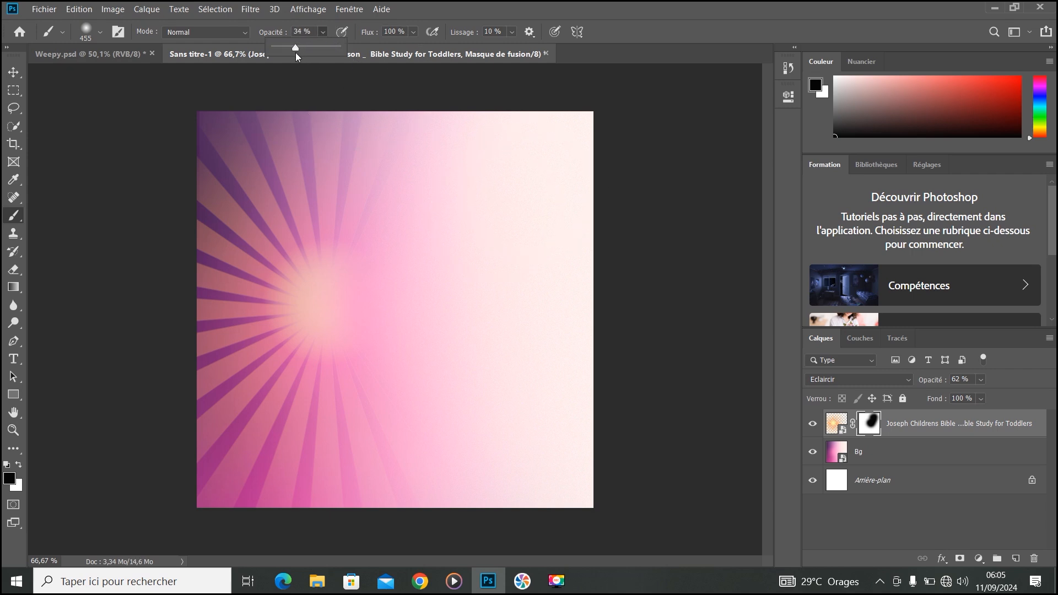
mouse_move(408, 331)
left_mouse_down()
mouse_move(434, 277)
mouse_move(414, 293)
mouse_move(395, 279)
mouse_move(390, 154)
mouse_move(463, 71)
mouse_move(438, 198)
mouse_move(358, 311)
mouse_move(421, 396)
mouse_move(432, 488)
mouse_move(319, 321)
mouse_move(314, 307)
mouse_move(376, 245)
mouse_move(302, 145)
left_mouse_up()
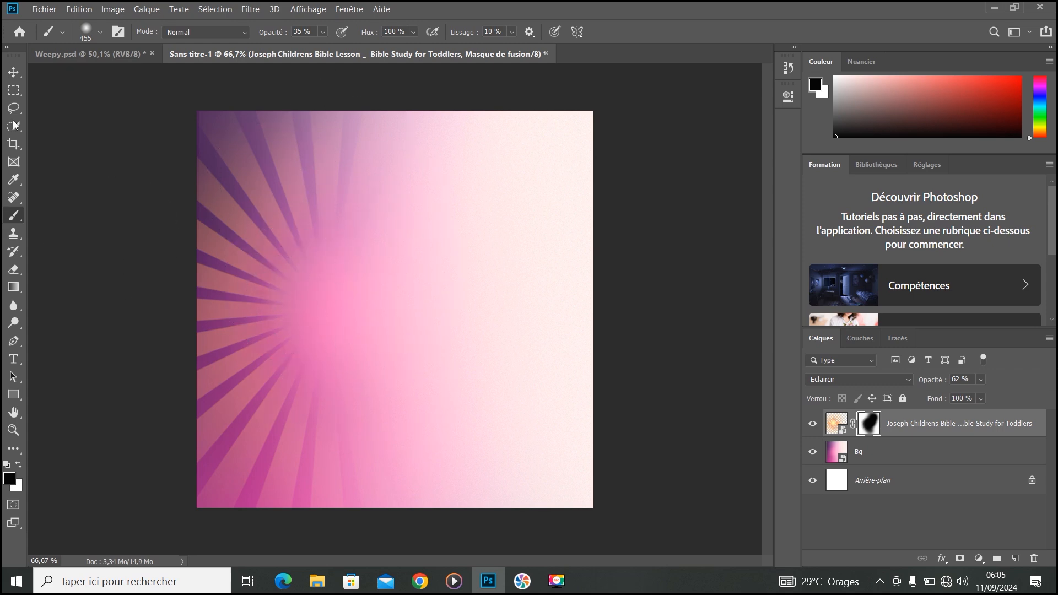
Fade the remaining rays on the left of the sunburst by painting its mask with a 1050 px brush at 10% opacity
left_click(323, 32)
left_click_drag(314, 42, 313, 41)
left_click_drag(246, 260, 387, 226)
mouse_move(276, 141)
left_mouse_down()
mouse_move(212, 460)
mouse_move(182, 436)
mouse_move(214, 225)
mouse_move(111, 550)
mouse_move(157, 471)
mouse_move(175, 243)
mouse_move(161, 217)
mouse_move(141, 355)
mouse_move(165, 224)
mouse_move(161, 509)
left_mouse_up()
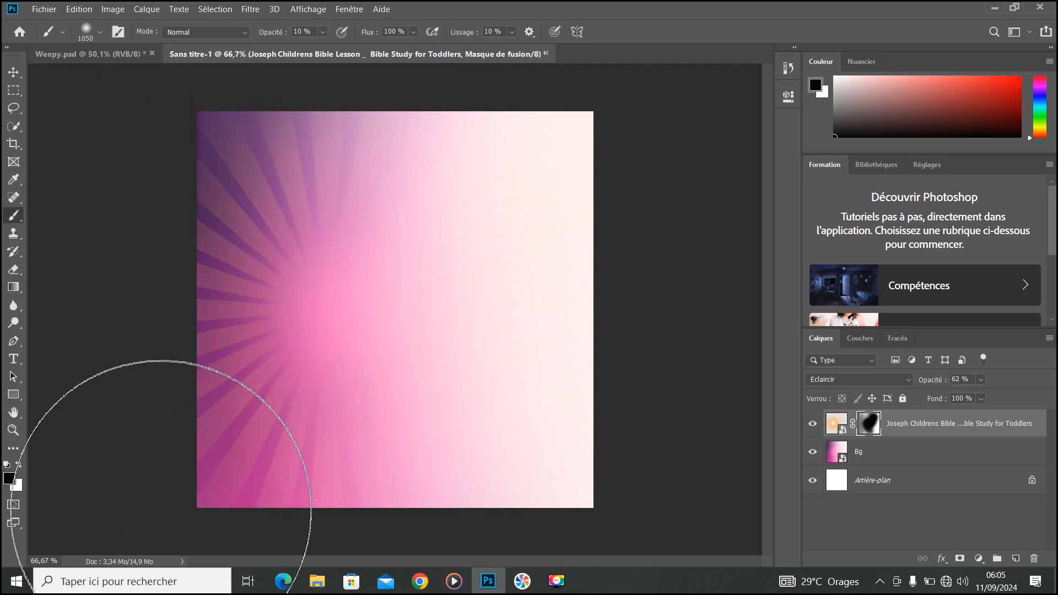
left_click(14, 72)
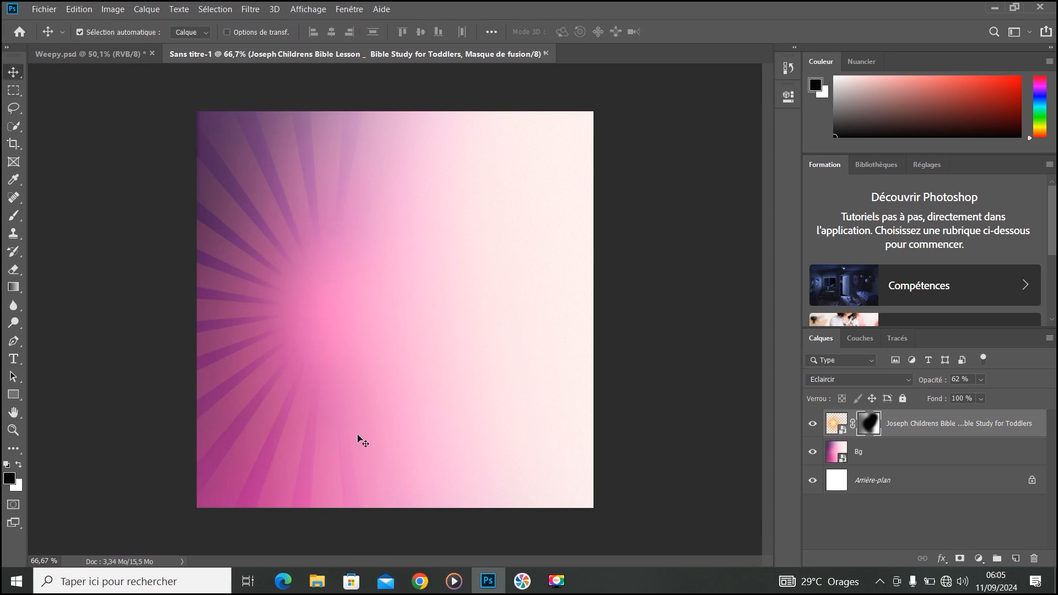
Place the Phone image into the document at 24% scale and move it left to about X 421 px, Y 522 px
left_click(44, 11)
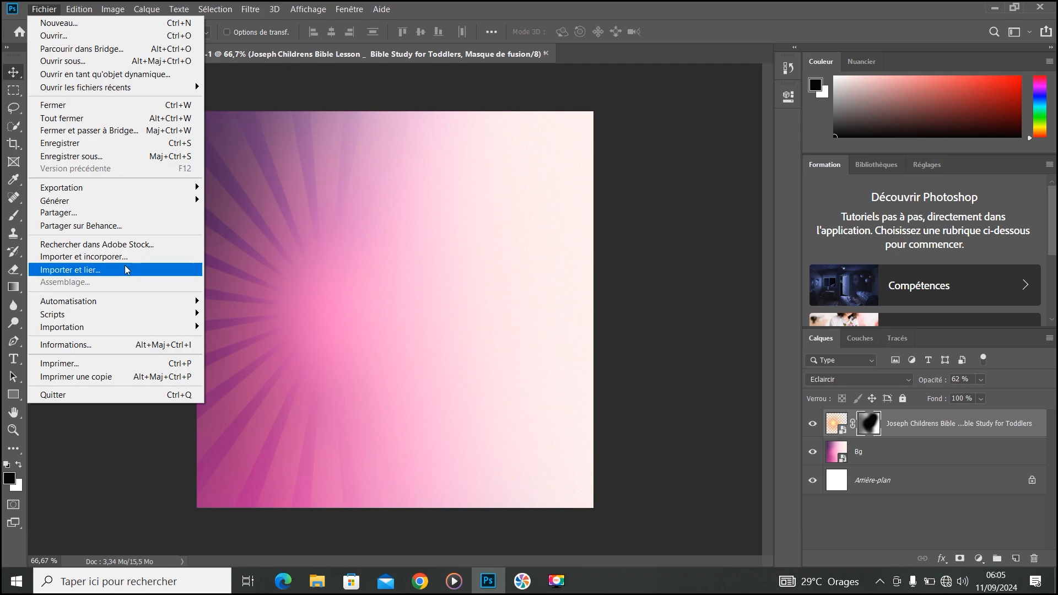
left_click(317, 580)
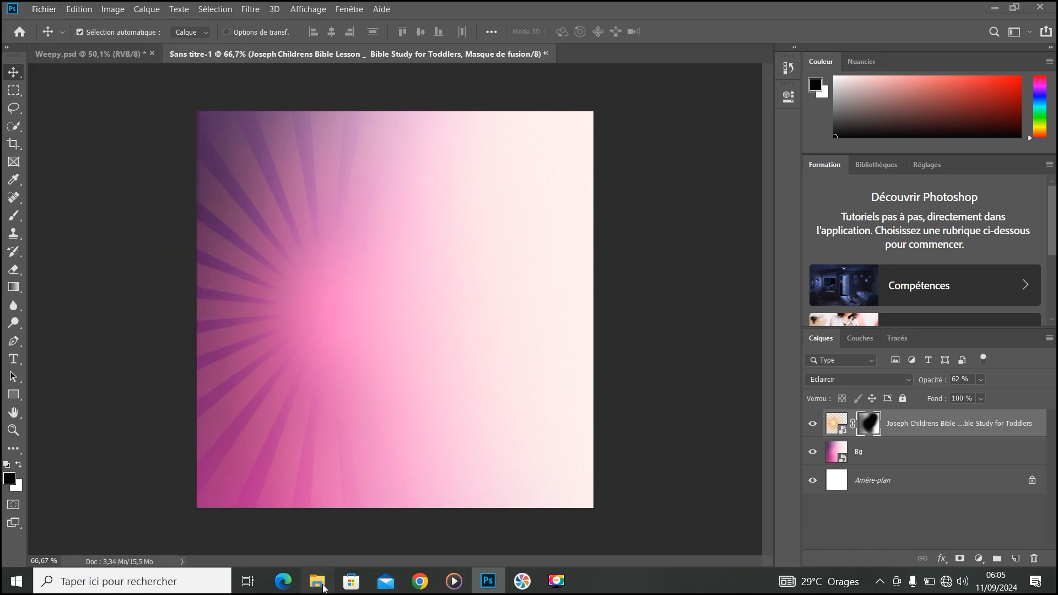
left_click_drag(623, 99, 406, 347)
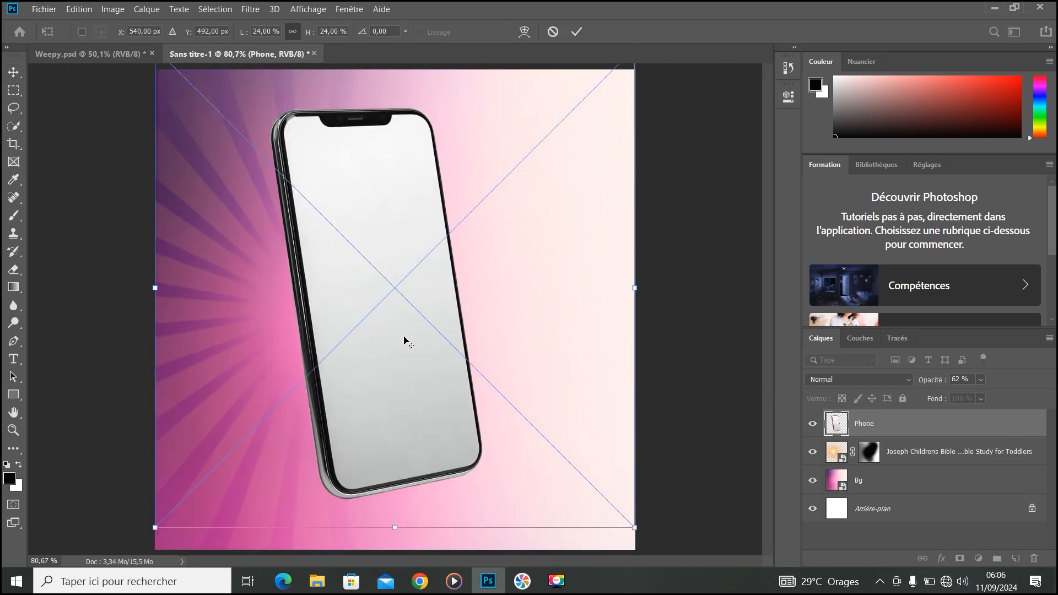
left_click_drag(384, 303, 334, 320)
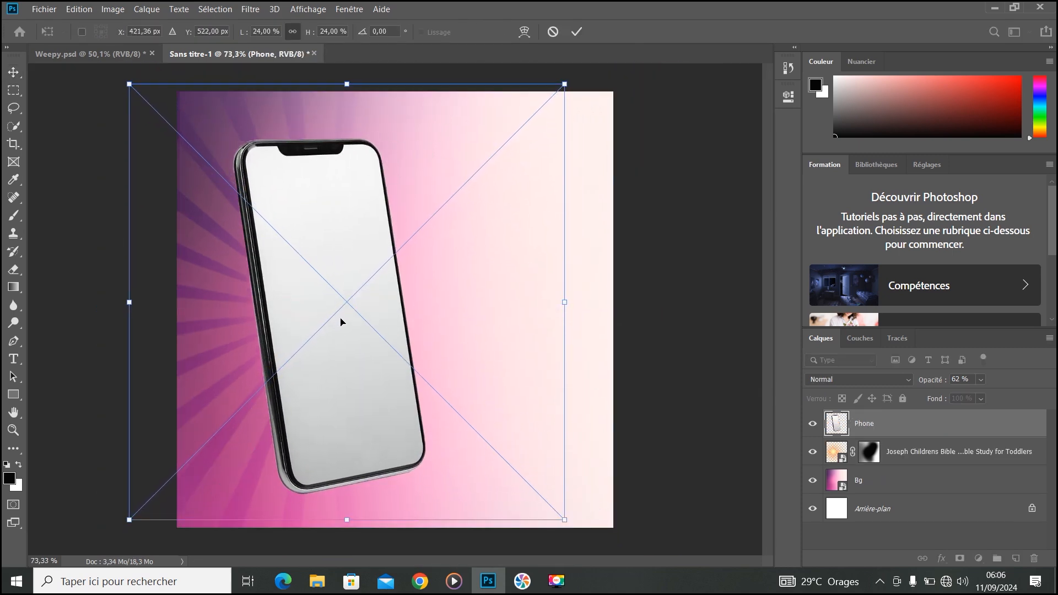
left_click(580, 33)
Select the phone's blank screen with the Quick Selection tool and copy it to a new layer
scroll(328, 236, "up", 2)
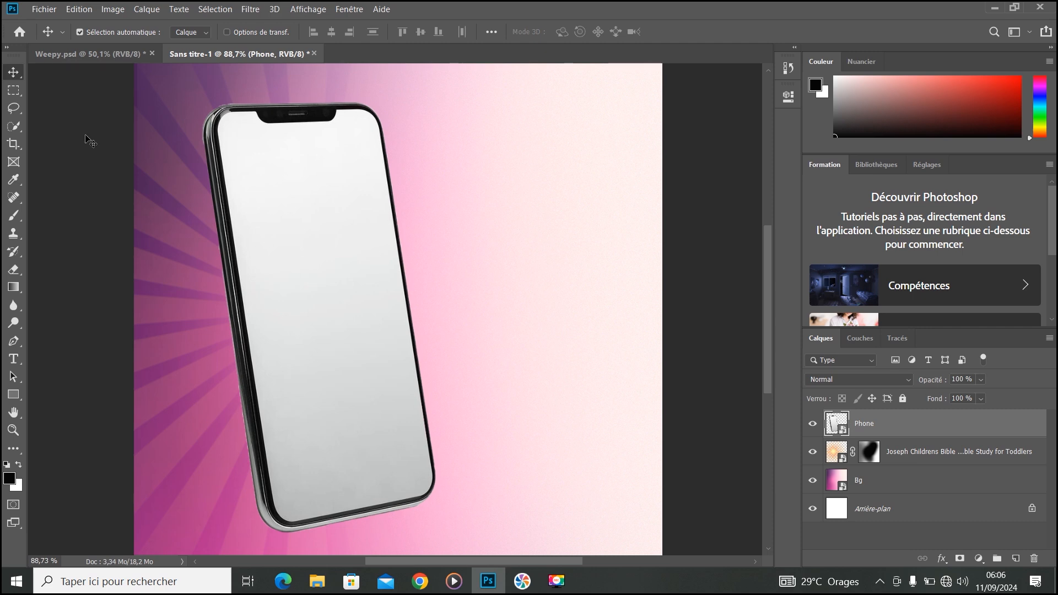
left_click(17, 132)
left_click(34, 126)
left_click(298, 227)
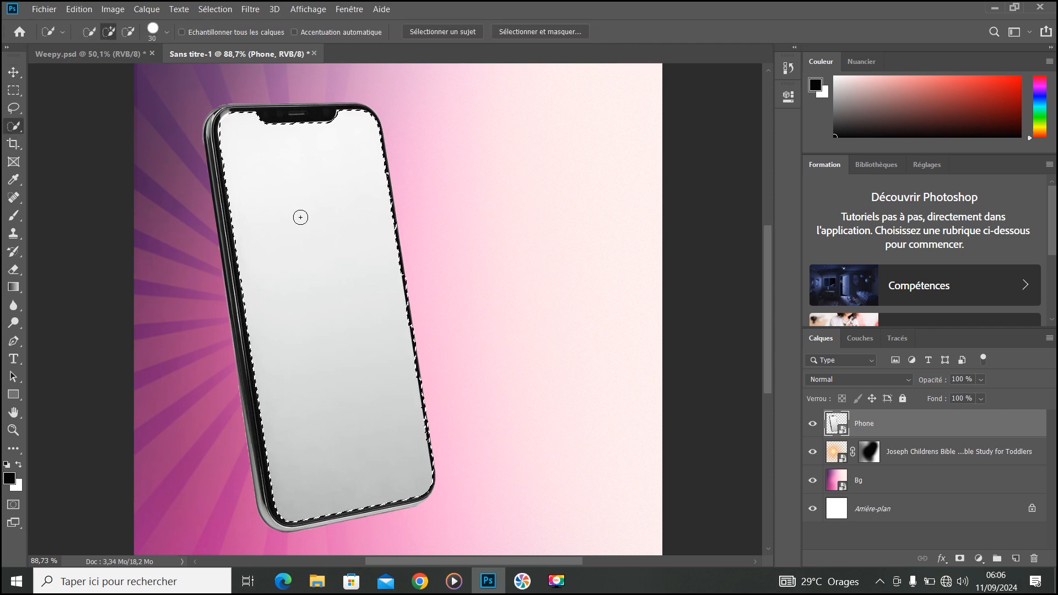
right_click(307, 235)
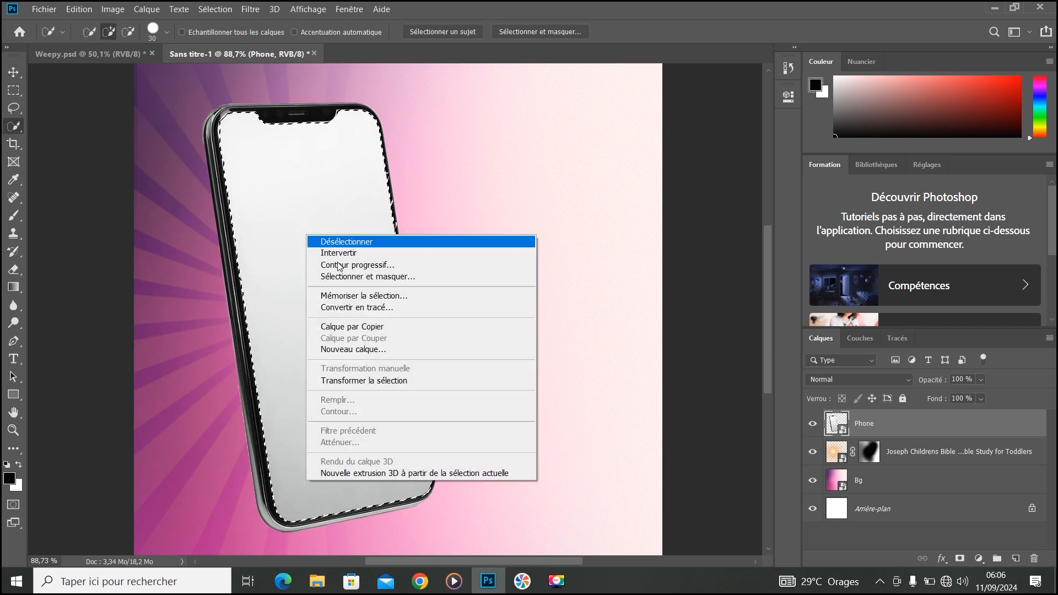
left_click(369, 327)
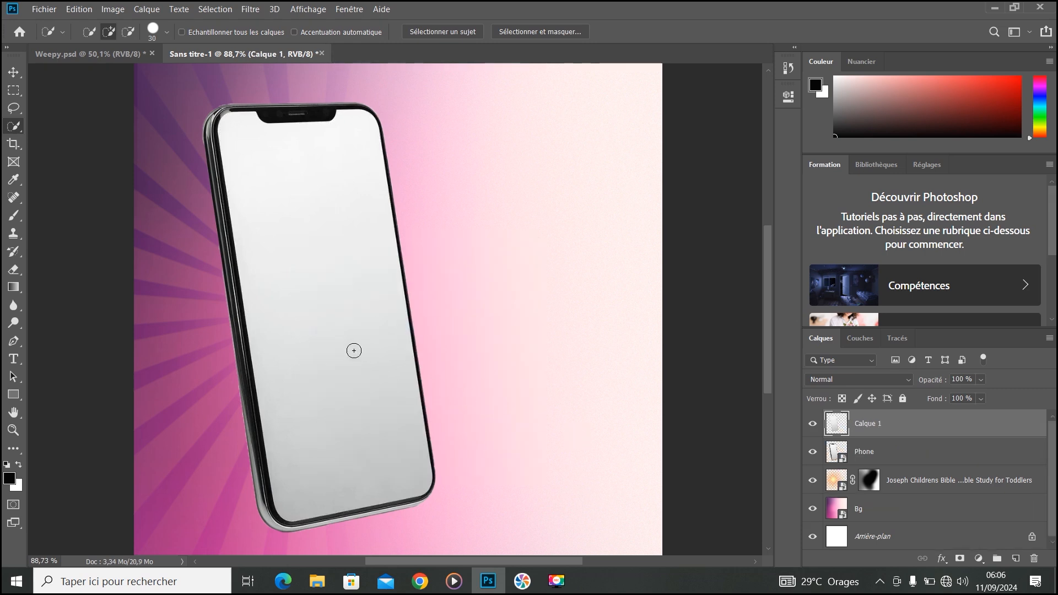
Hide the Phone layer to expose the edges of the copied screen
left_click(813, 452)
left_click(813, 451)
left_click(814, 451)
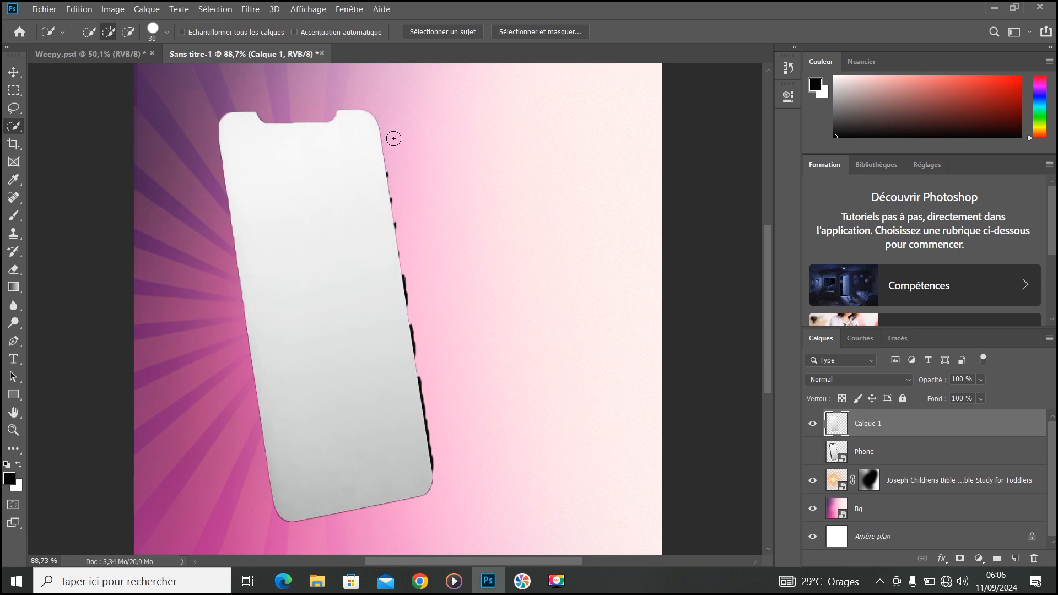
scroll(435, 325, "up", 2)
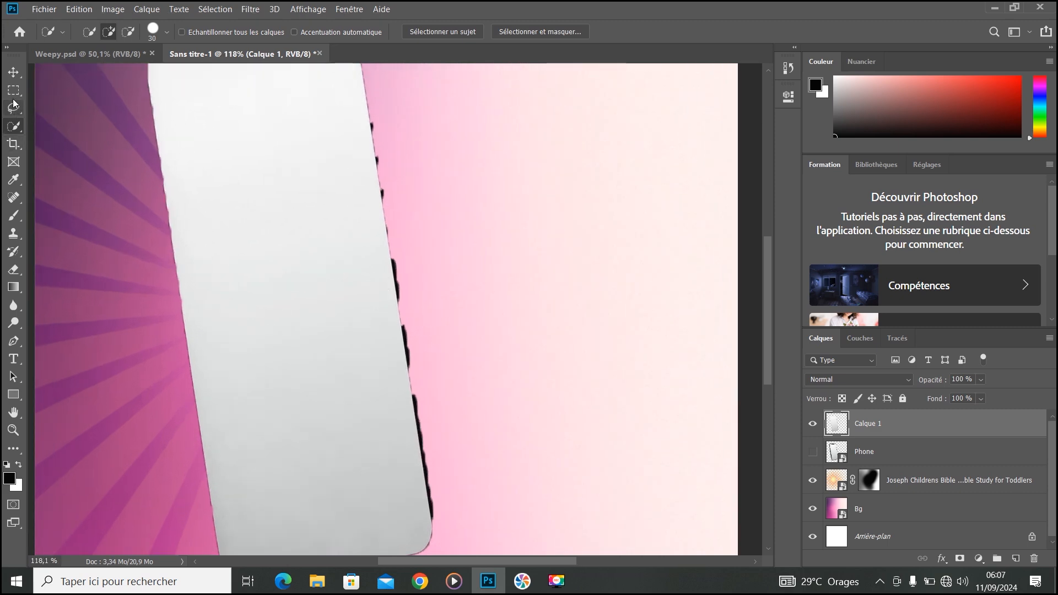
Outline the black fringe along the copied screen's right edge with the Polygonal Lasso, delete it, deselect, and show the Phone layer again
left_click_drag(13, 108, 66, 117)
scroll(375, 104, "up", 1)
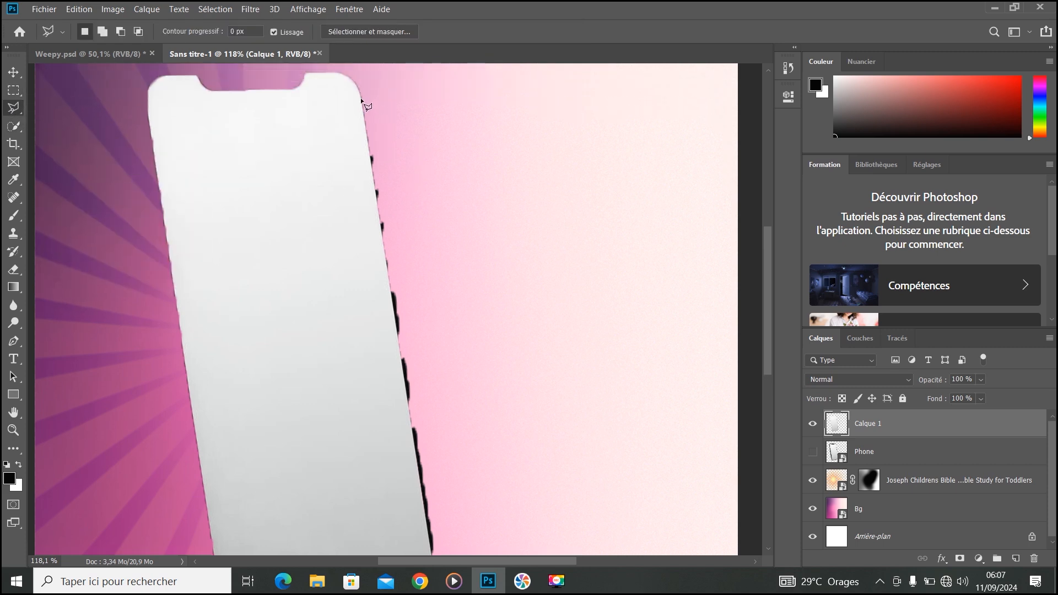
left_click(362, 100)
scroll(442, 429, "down", 5)
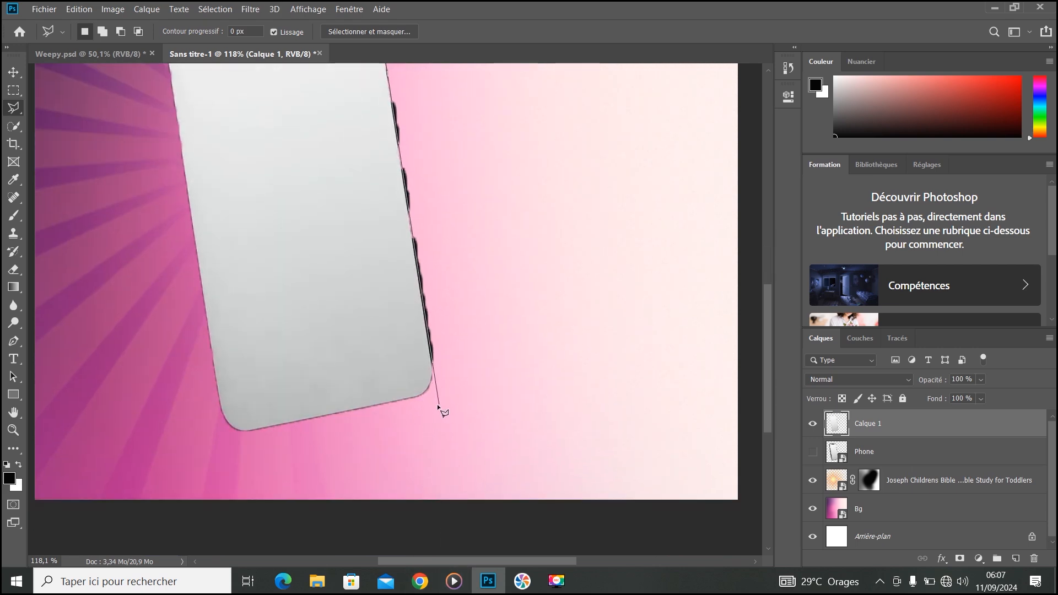
left_click(437, 406)
left_click(503, 90)
scroll(503, 89, "up", 5)
left_click(407, 87)
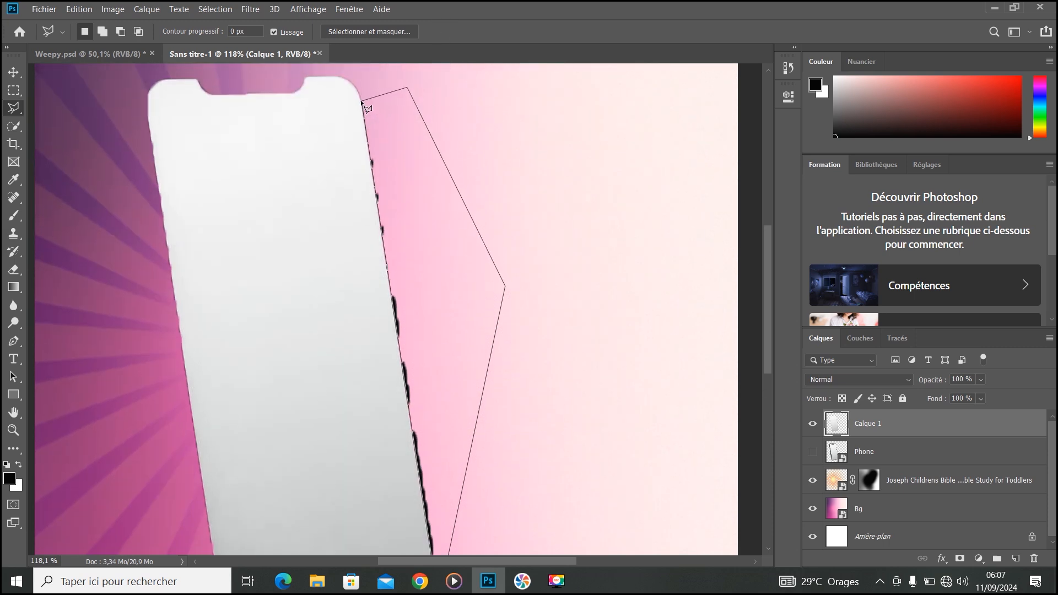
left_click(362, 103)
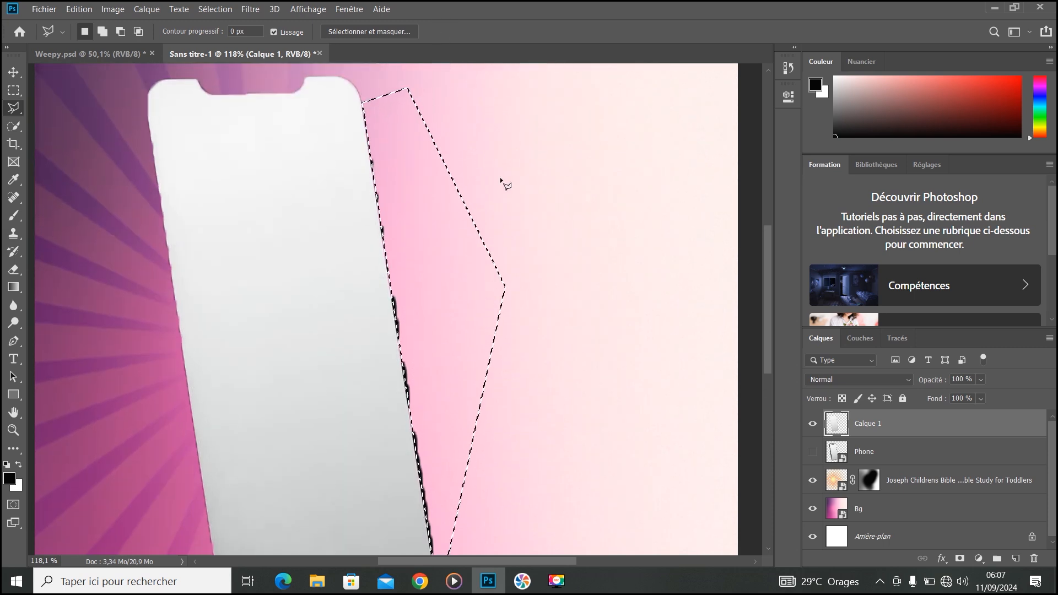
key("ctrl+d")
scroll(423, 286, "down", 3)
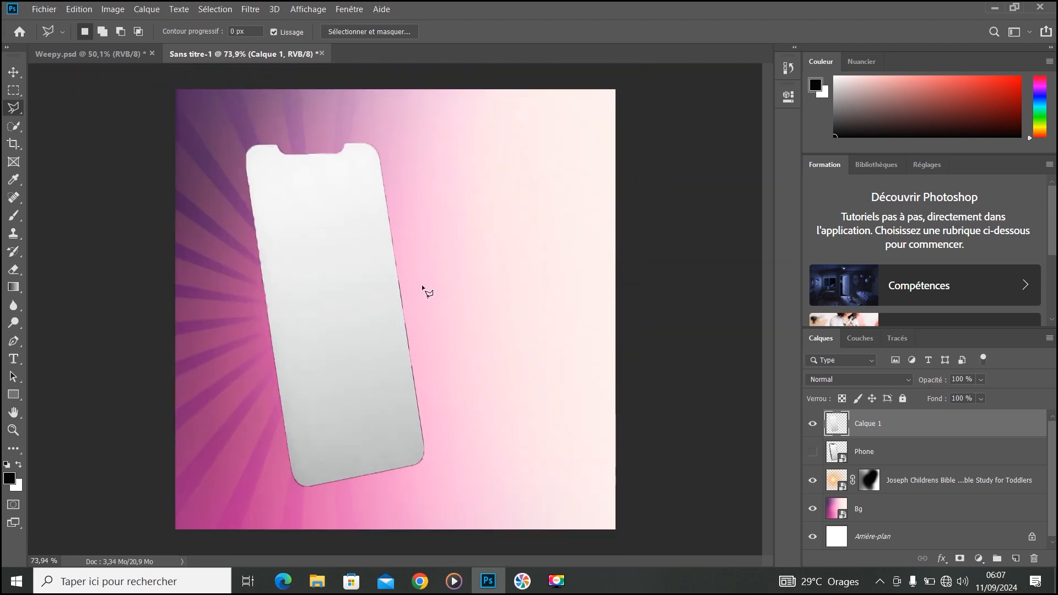
left_click(812, 452)
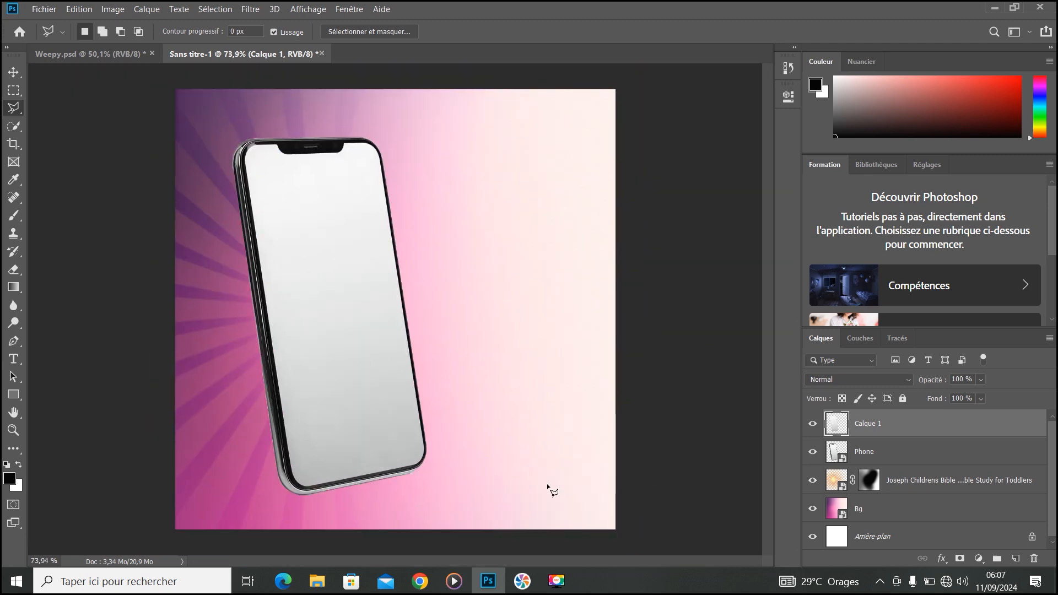
Place the Image-ref couple picture above the screen copy, tilt it clockwise and shift it left over the phone
left_click(317, 580)
left_click_drag(458, 105, 335, 306)
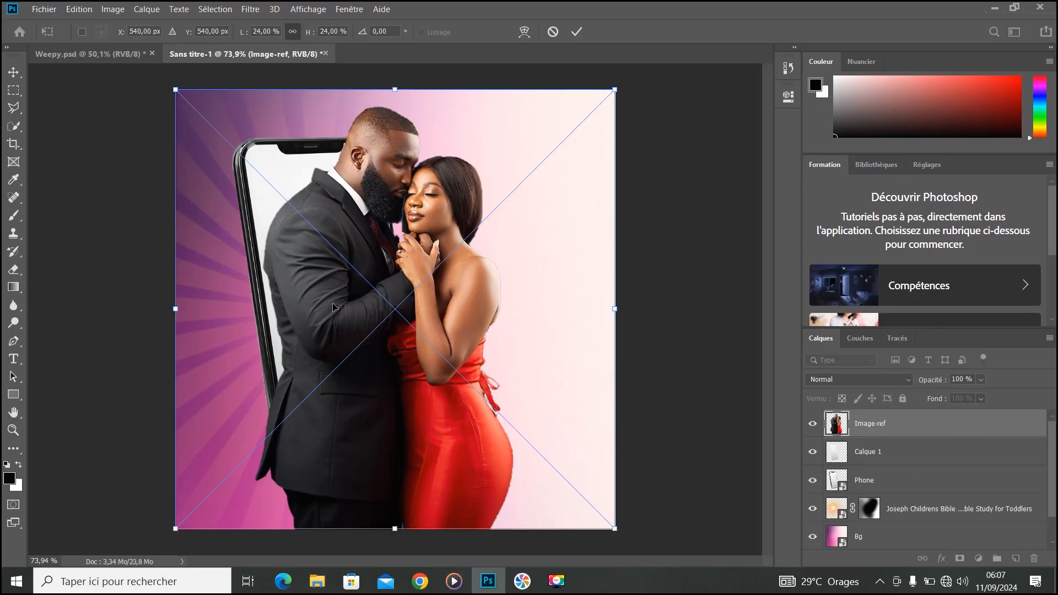
left_click_drag(614, 89, 623, 185)
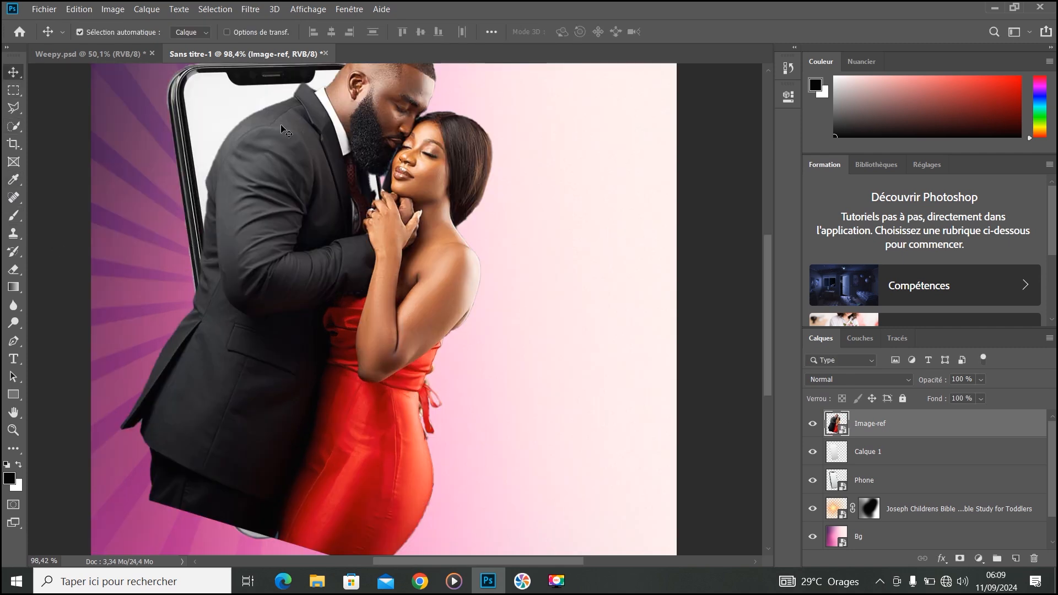
Reduce the Image-ref layer's opacity to 60% so the phone shows through the couple
left_click(980, 380)
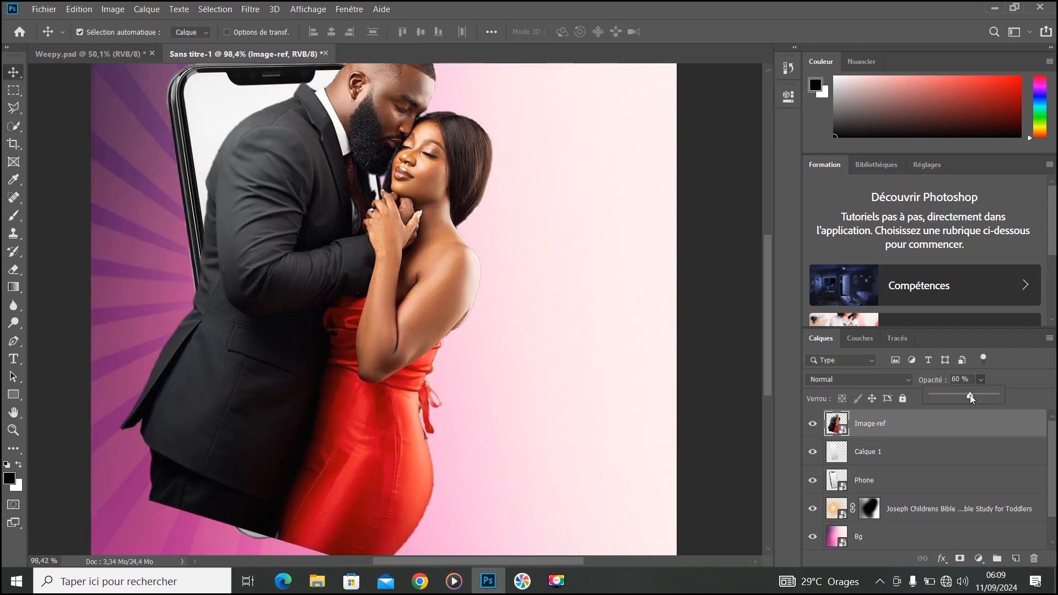
left_click_drag(971, 398, 969, 398)
left_click(13, 74)
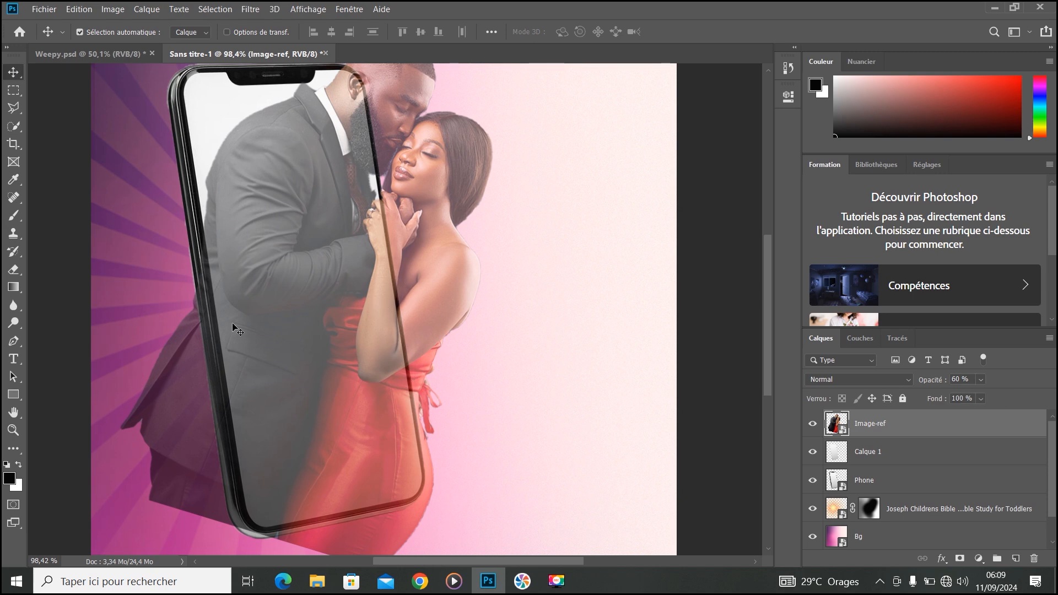
Scale the Image-ref couple to 21.37%, rotate it to 21.89° over the phone, and restore the layer's opacity to 100%
left_click_drag(343, 300, 332, 283)
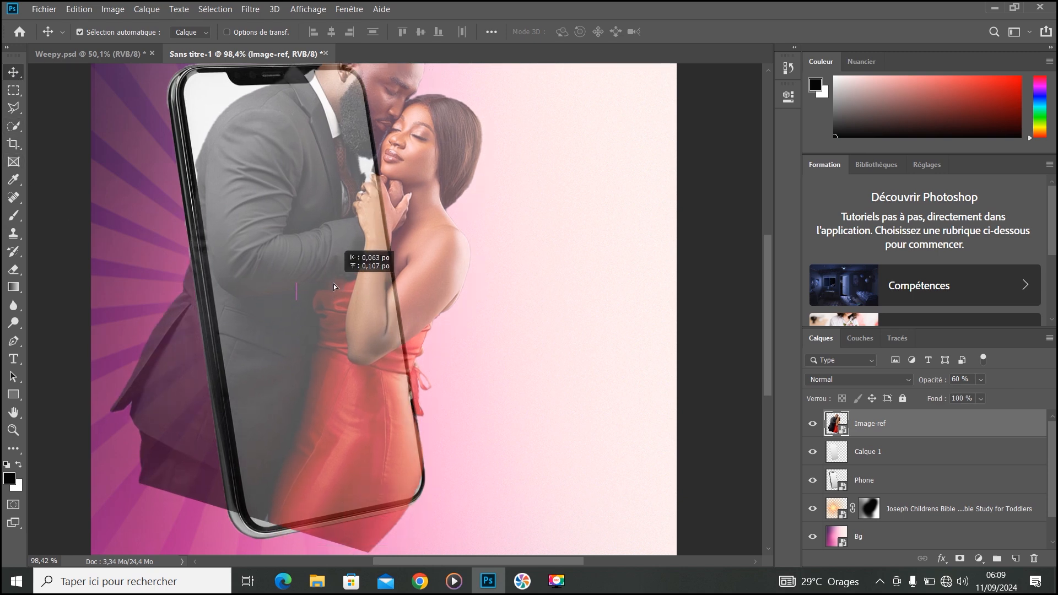
key("ctrl+0")
key("ctrl+t")
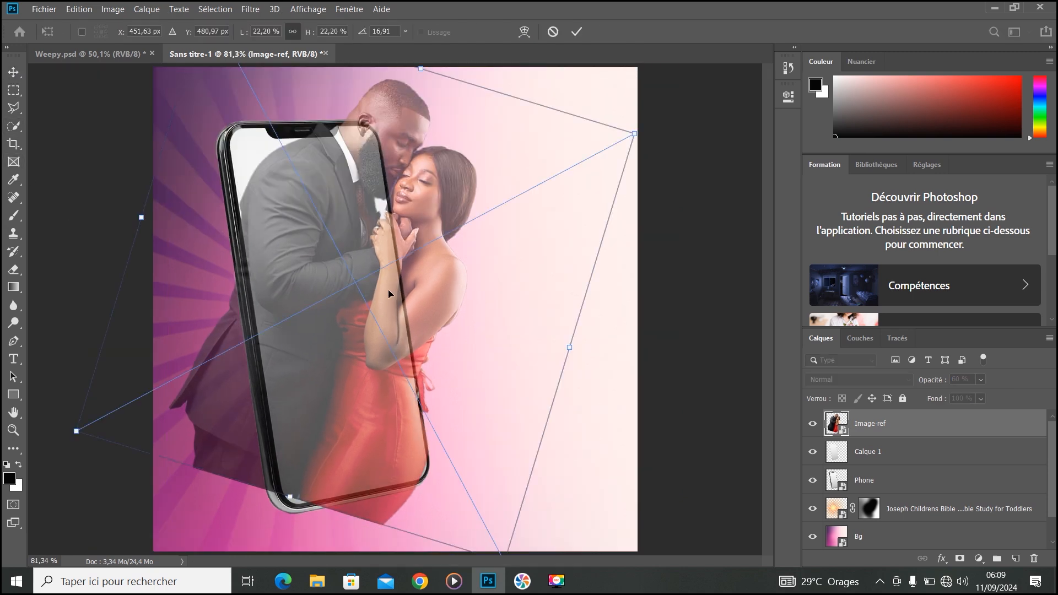
left_click_drag(637, 128, 600, 146)
left_click_drag(389, 304, 358, 356)
mouse_move(344, 462)
left_mouse_down()
mouse_move(329, 463)
mouse_move(341, 463)
left_mouse_up()
left_click_drag(584, 199, 634, 190)
left_click_drag(450, 216, 465, 207)
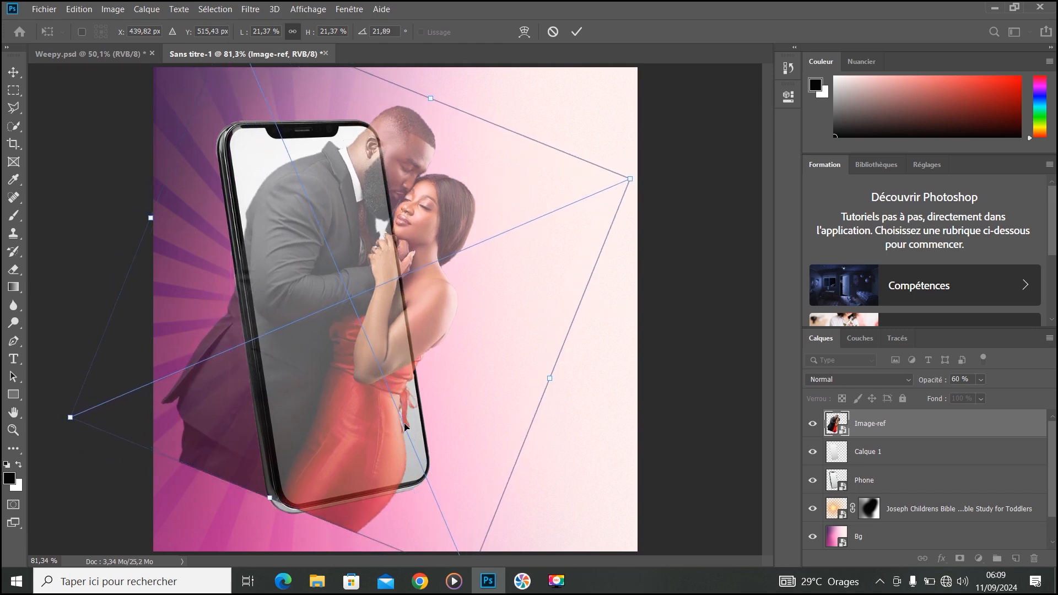
left_click(576, 31)
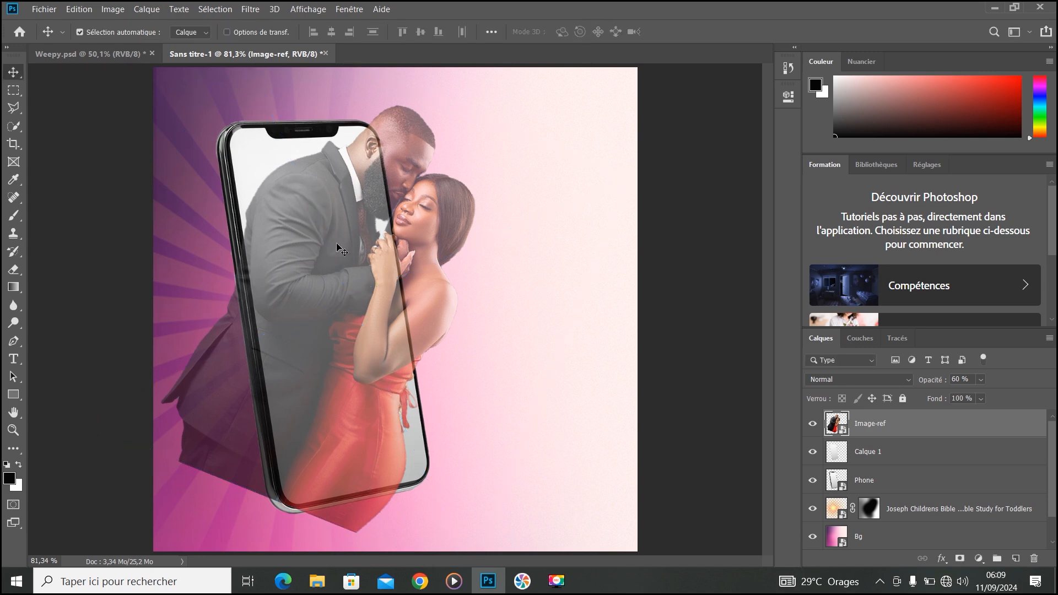
left_click(980, 379)
left_click(350, 291)
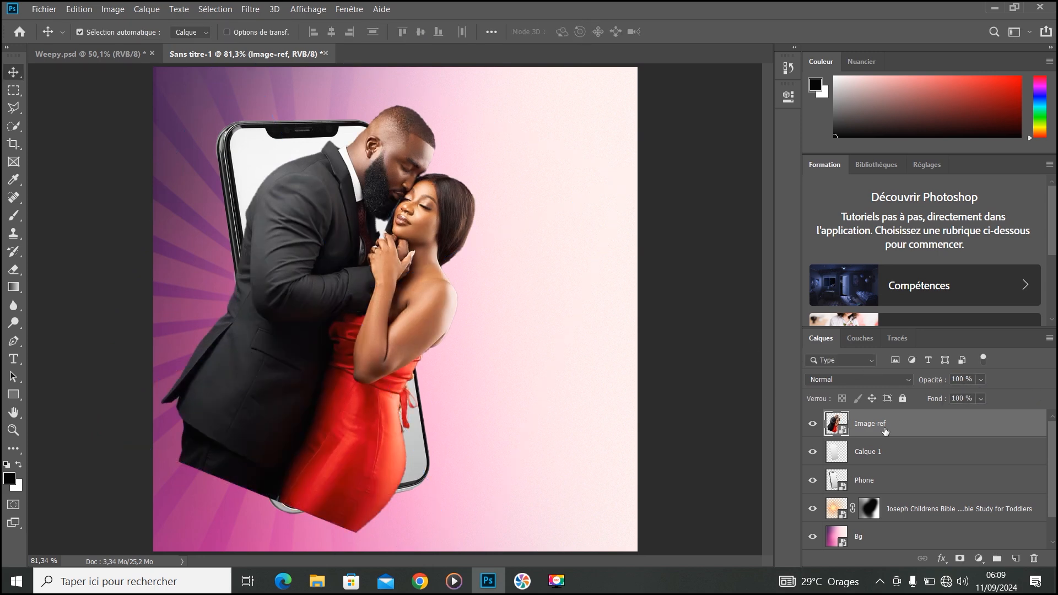
Duplicate the Image-ref layer and place one copy directly below Calque 1, above the Phone layer
left_click_drag(883, 429, 1016, 559)
left_click(898, 448)
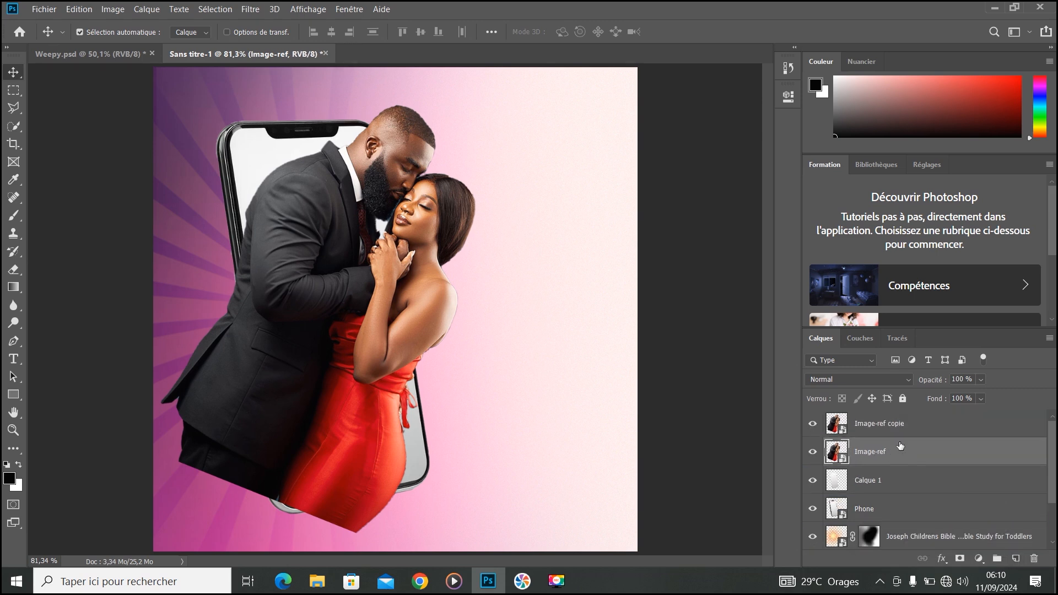
left_click_drag(900, 430, 883, 481)
Clip the upper Image-ref layer to Calque 1 with a clipping mask
left_click(877, 430)
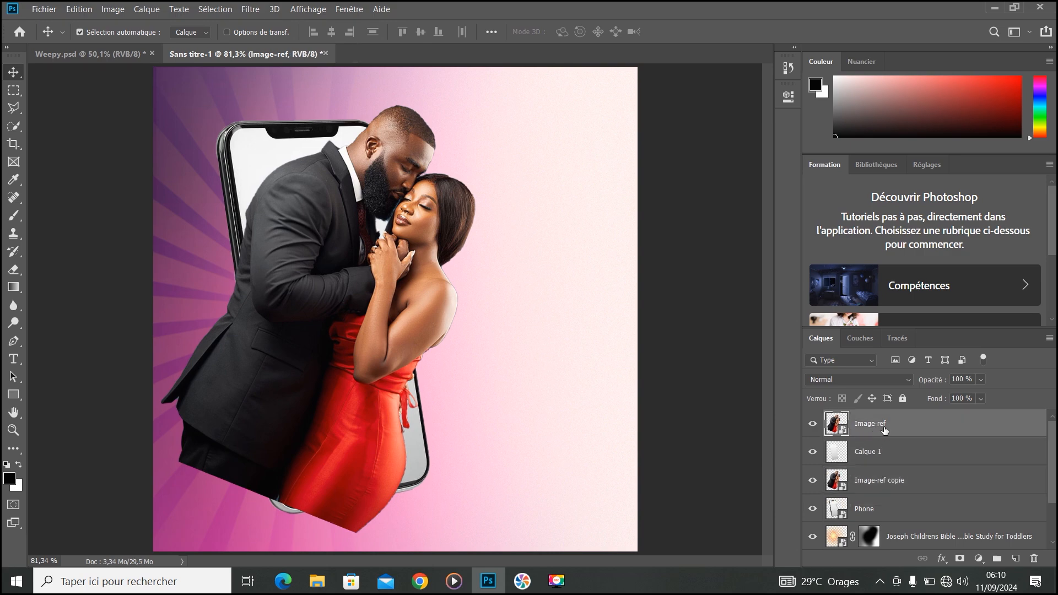
right_click(885, 429)
left_click(743, 284)
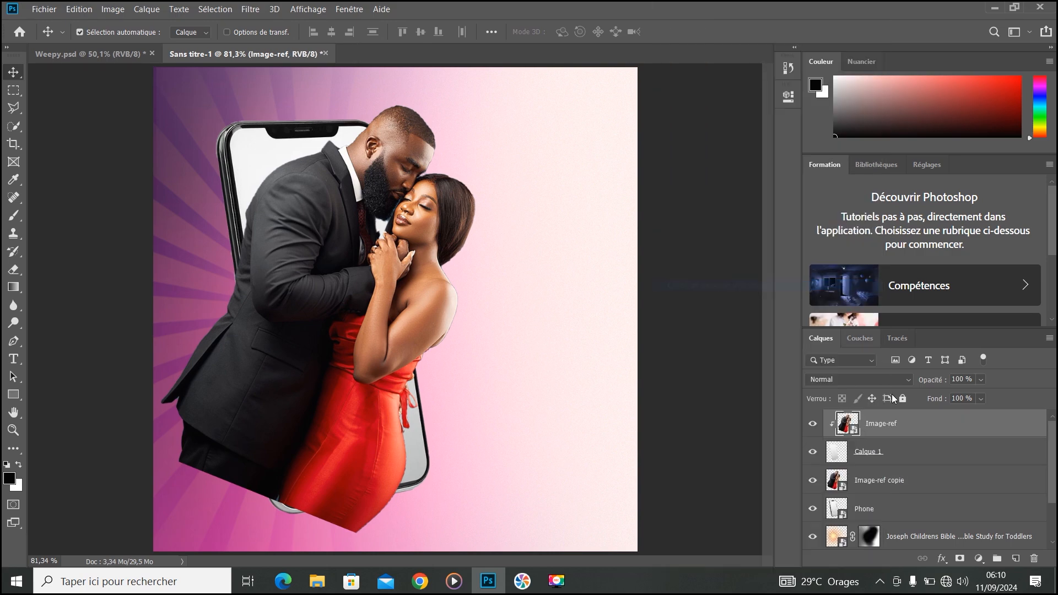
Load the outline of Calque 1 as a selection and use it to mask the Image-ref copie layer
left_click(880, 482)
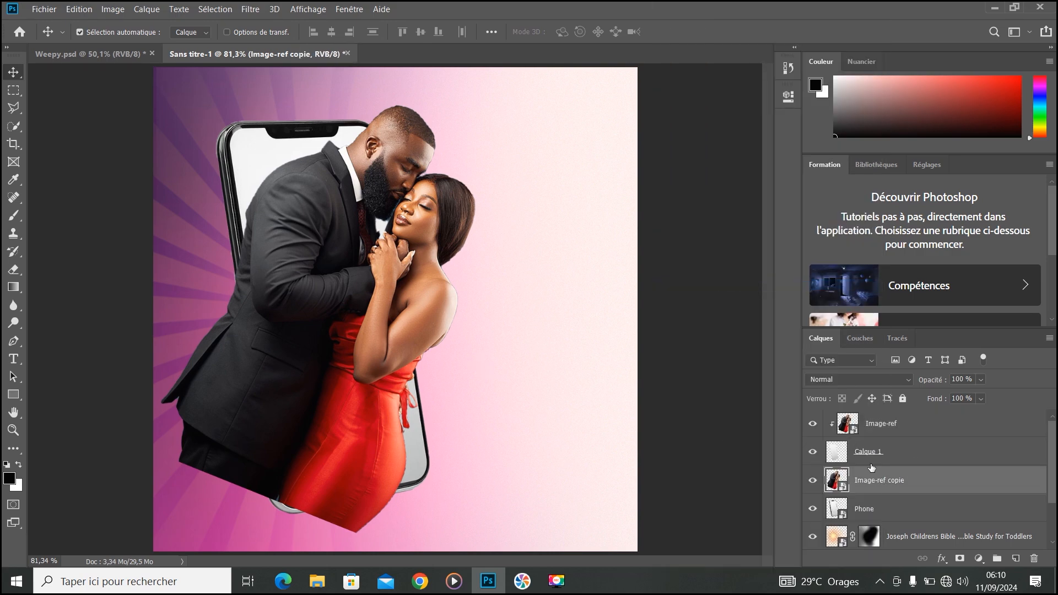
left_click(835, 456, "ctrl")
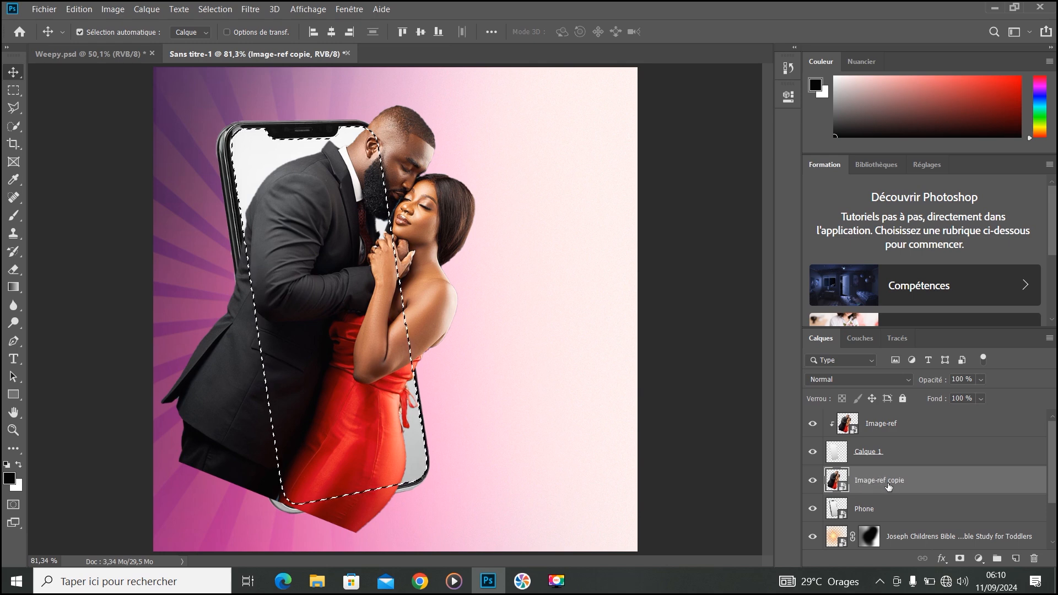
left_click(963, 558)
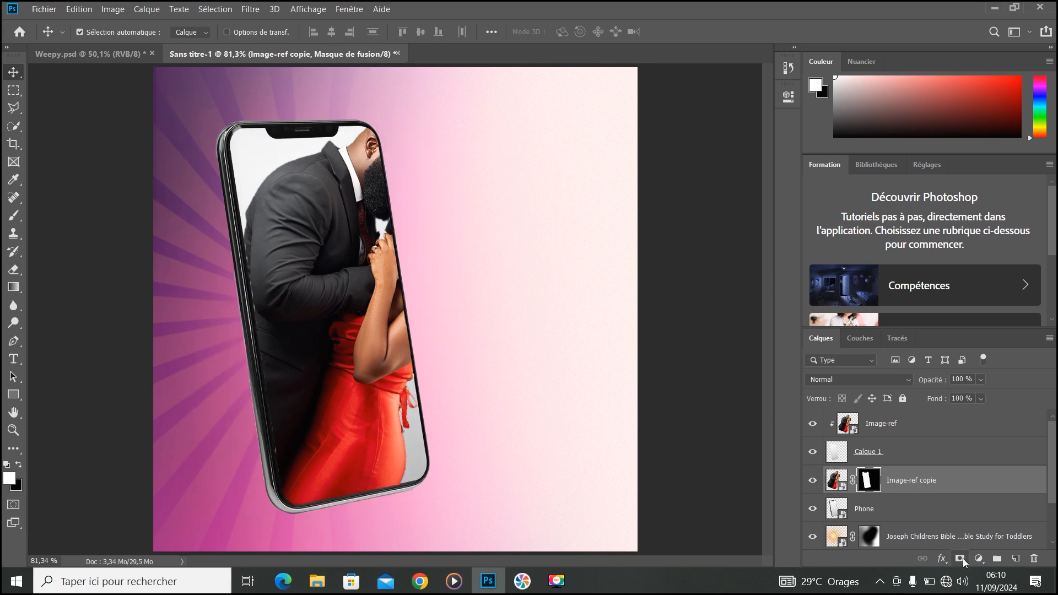
Paint white on the Image-ref copie mask with a 518 px brush to reveal the heads and the woman's shoulder outside the screen
left_click(15, 217)
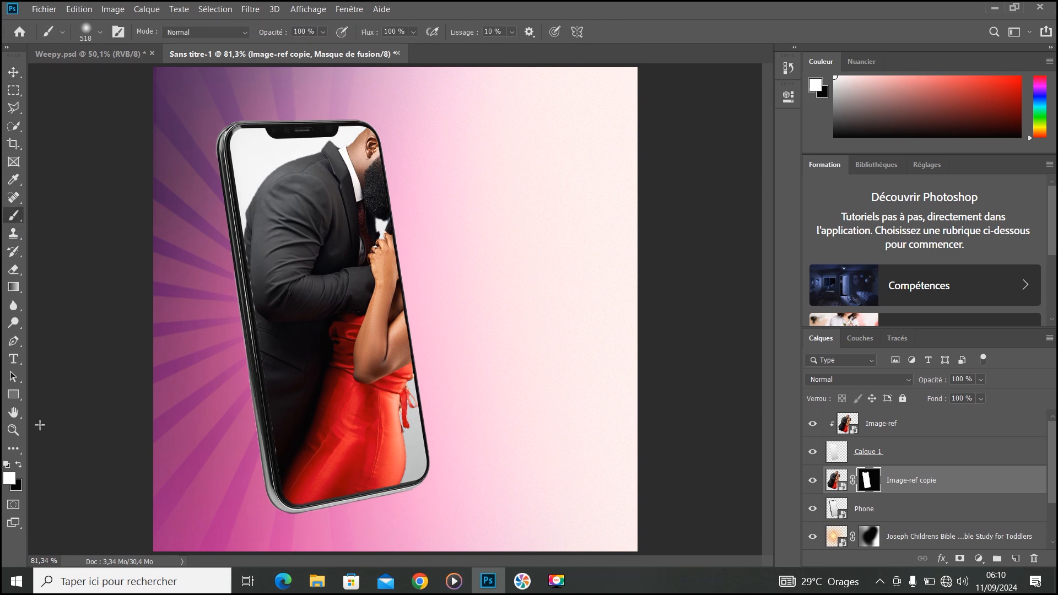
mouse_move(402, 110)
left_mouse_down()
mouse_move(448, 135)
mouse_move(453, 154)
mouse_move(435, 223)
mouse_move(449, 485)
mouse_move(429, 452)
left_mouse_up()
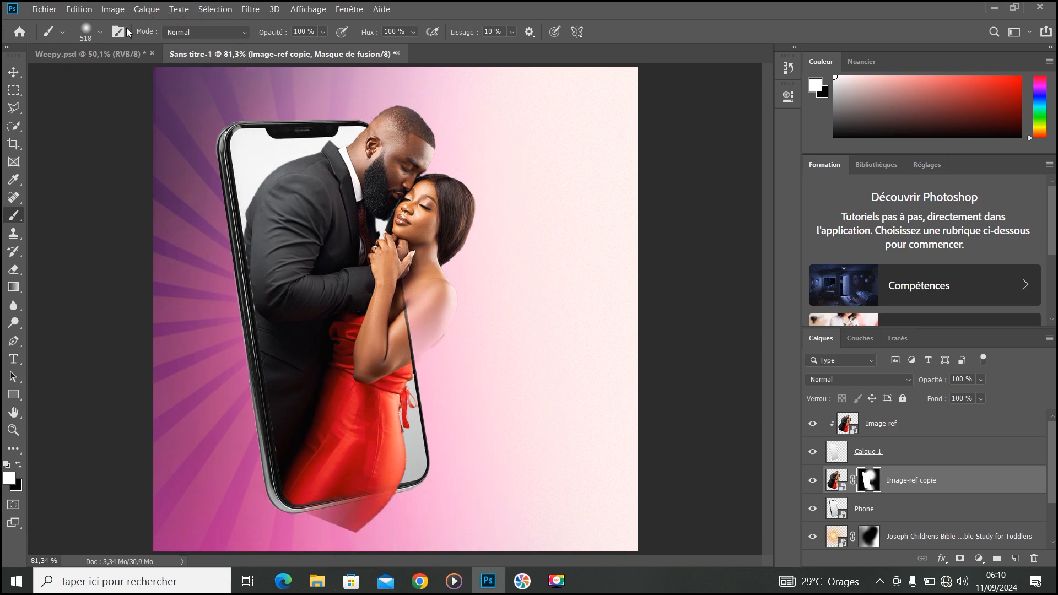
key("ctrl+z")
mouse_move(448, 220)
left_mouse_down()
mouse_move(411, 263)
mouse_move(443, 256)
mouse_move(429, 297)
mouse_move(452, 279)
mouse_move(471, 236)
mouse_move(435, 284)
left_mouse_up()
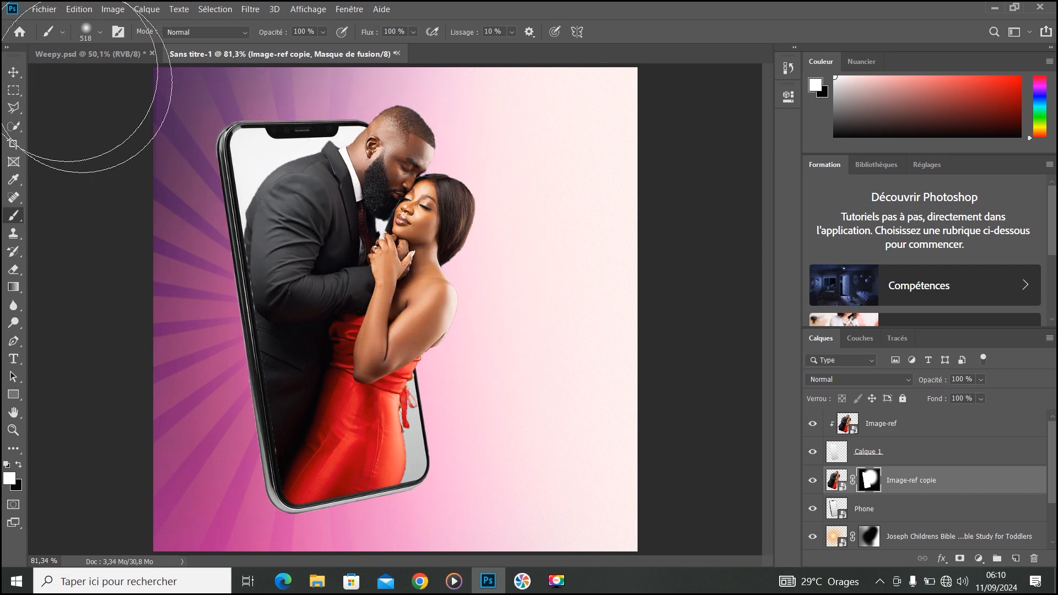
left_click(13, 72)
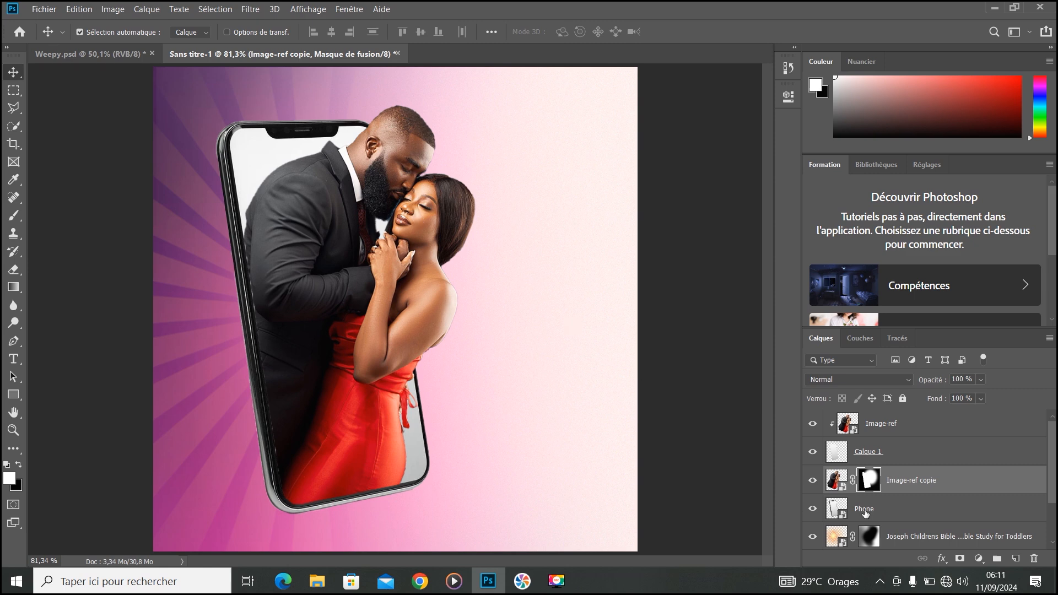
Hide and show the Image-ref copie layer to check its contribution to the pop-out effect
left_click(908, 432)
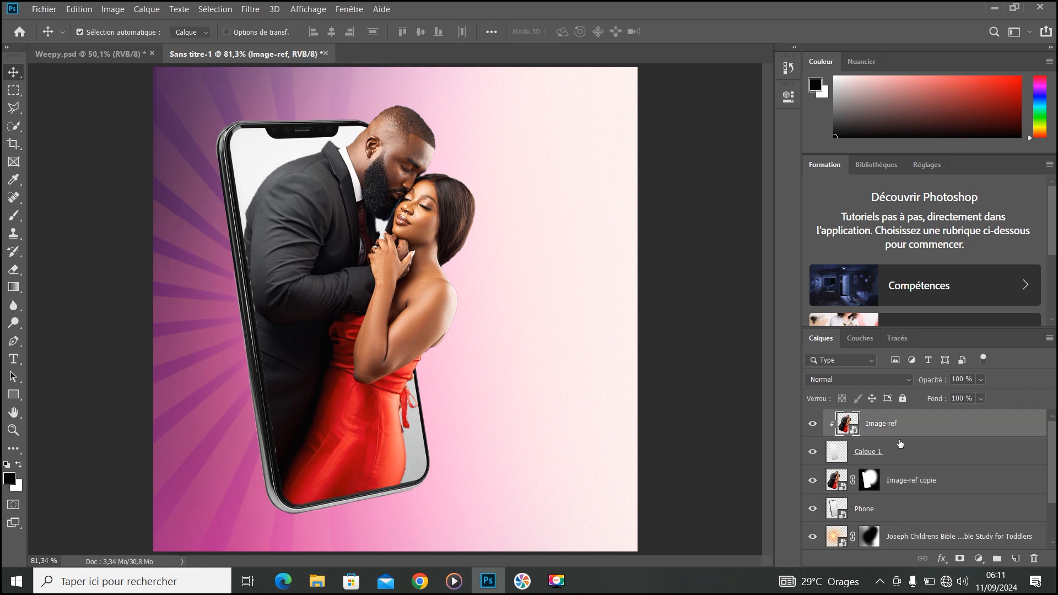
left_click(831, 483)
left_click(813, 482)
left_click(813, 481)
Add a Teinte/Saturation adjustment above Image-ref and set the hue of the reds (Rouges) to -49
left_click(882, 426)
left_click(978, 559)
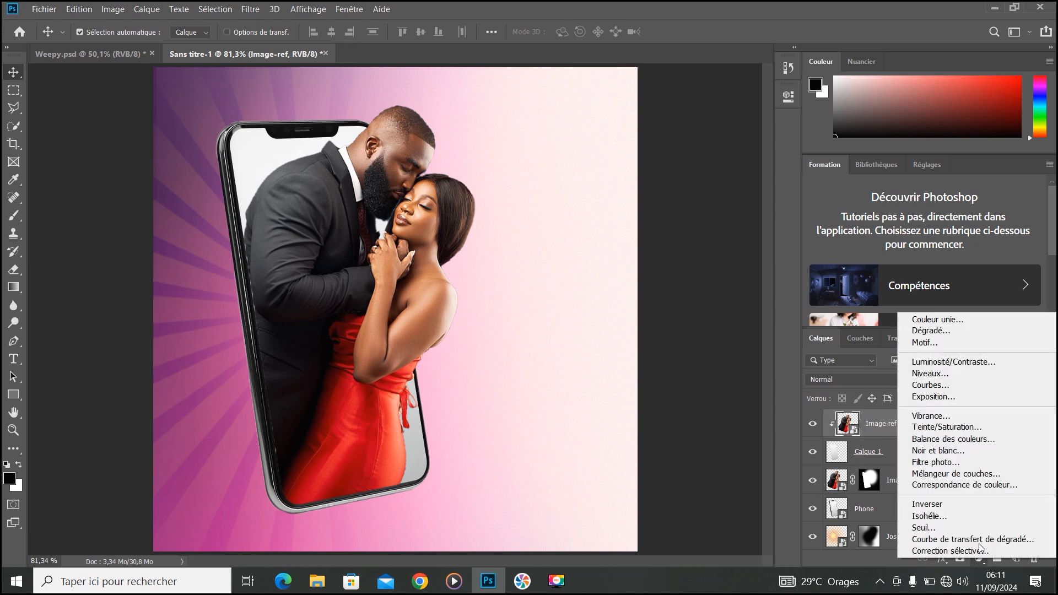
left_click(961, 429)
left_click(679, 154)
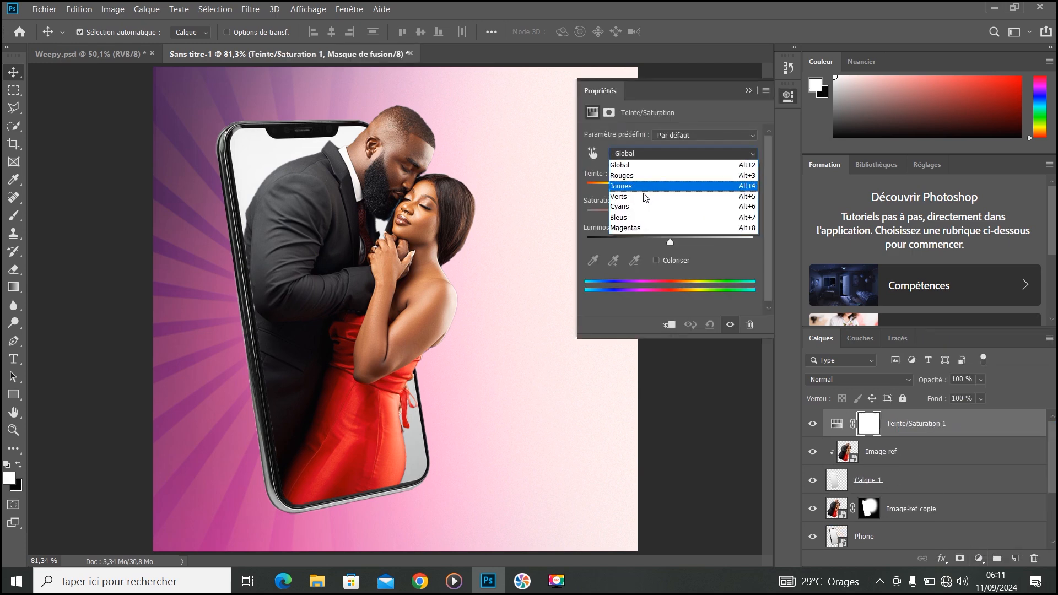
left_click(650, 176)
left_click_drag(671, 187, 632, 196)
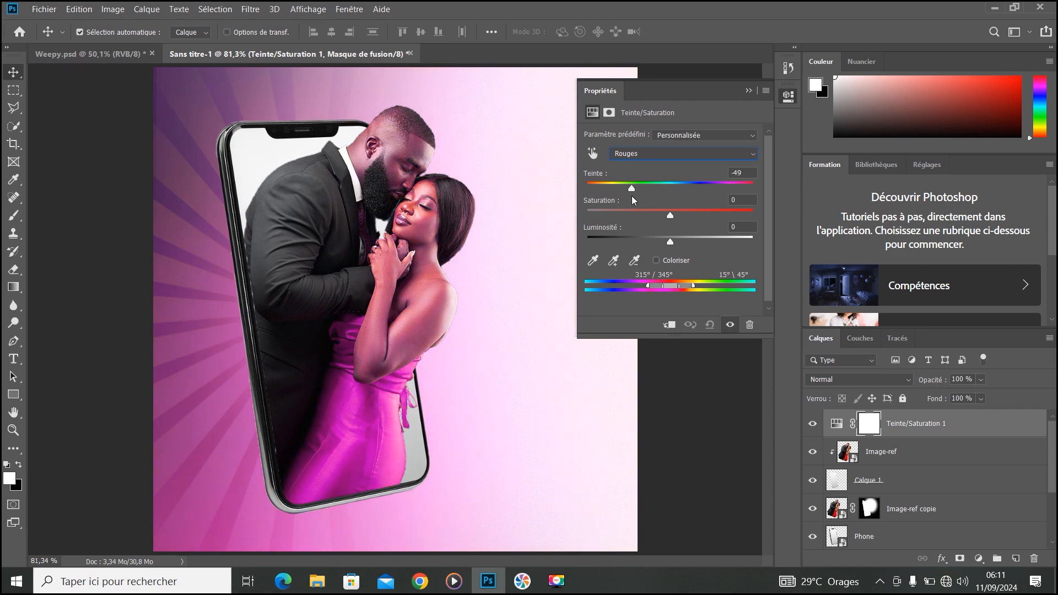
left_click(748, 91)
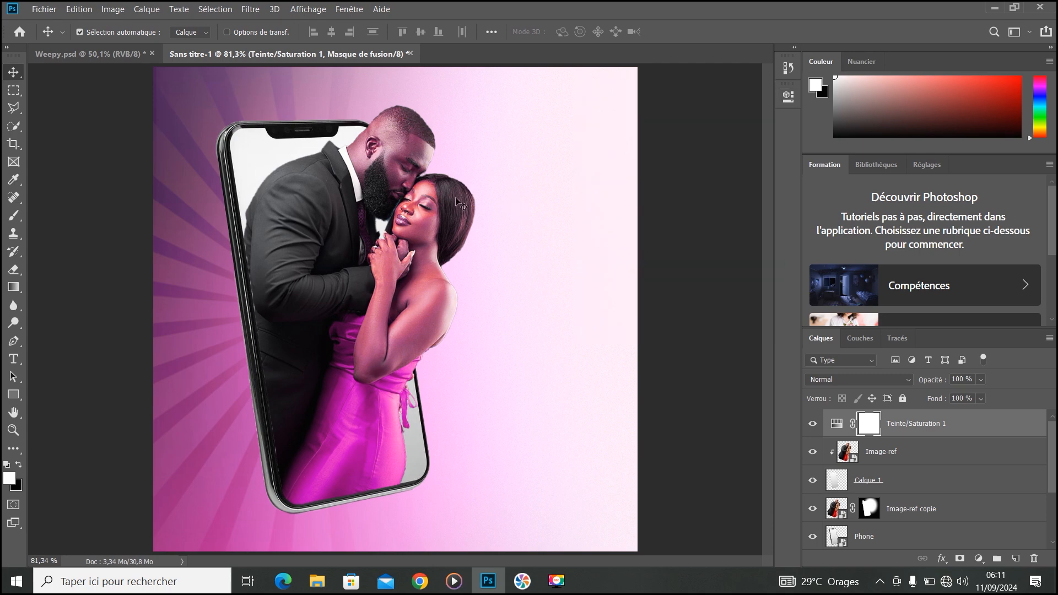
Paint black on the Teinte/Saturation 1 mask with a 250 px brush to restore the natural skin colour of the couple's faces
scroll(395, 157, "up", 5)
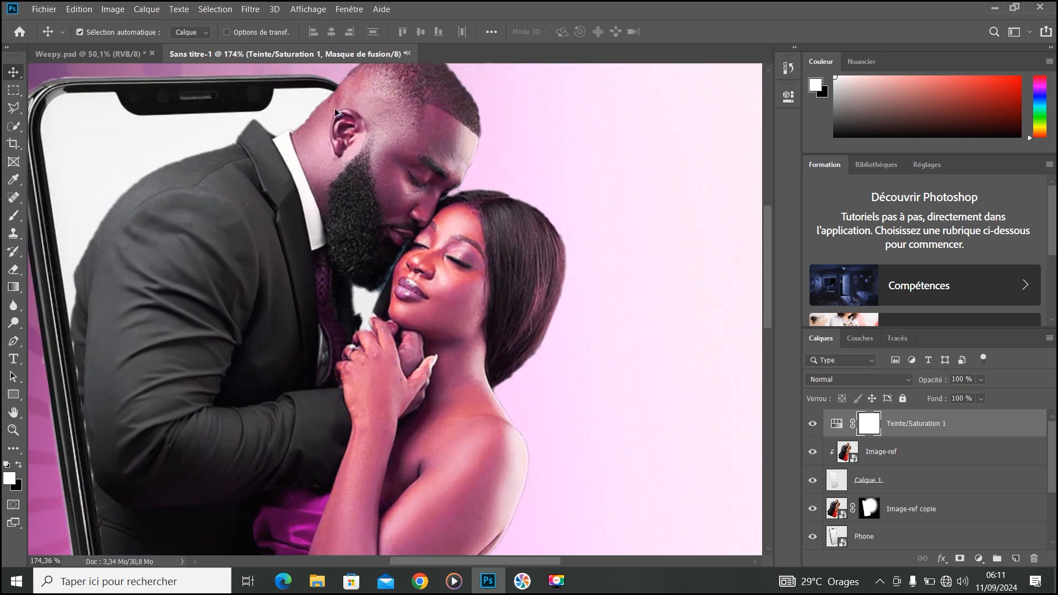
scroll(392, 156, "down", 5)
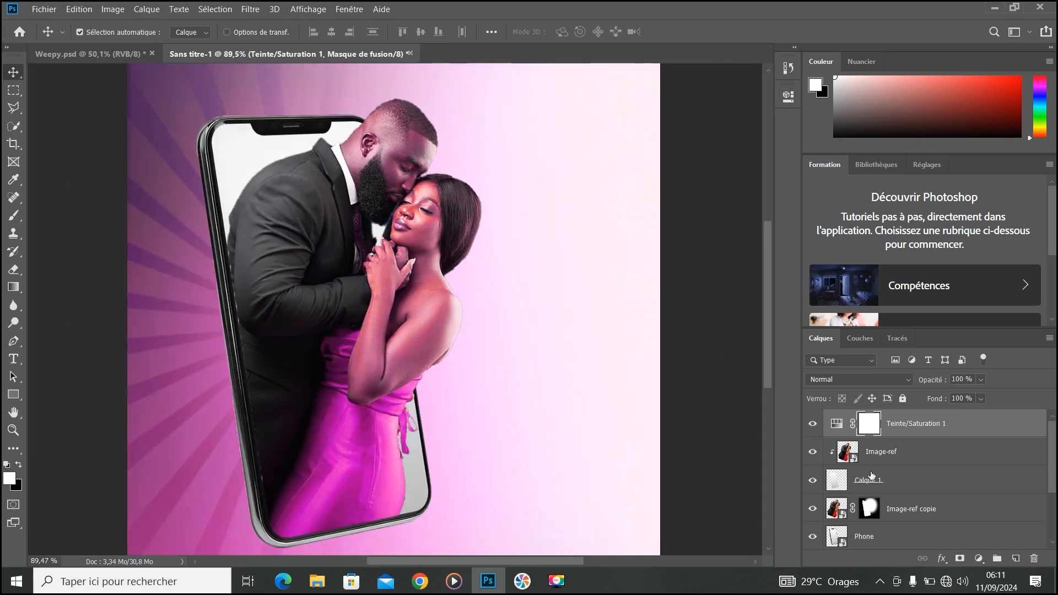
scroll(392, 113, "up", 6)
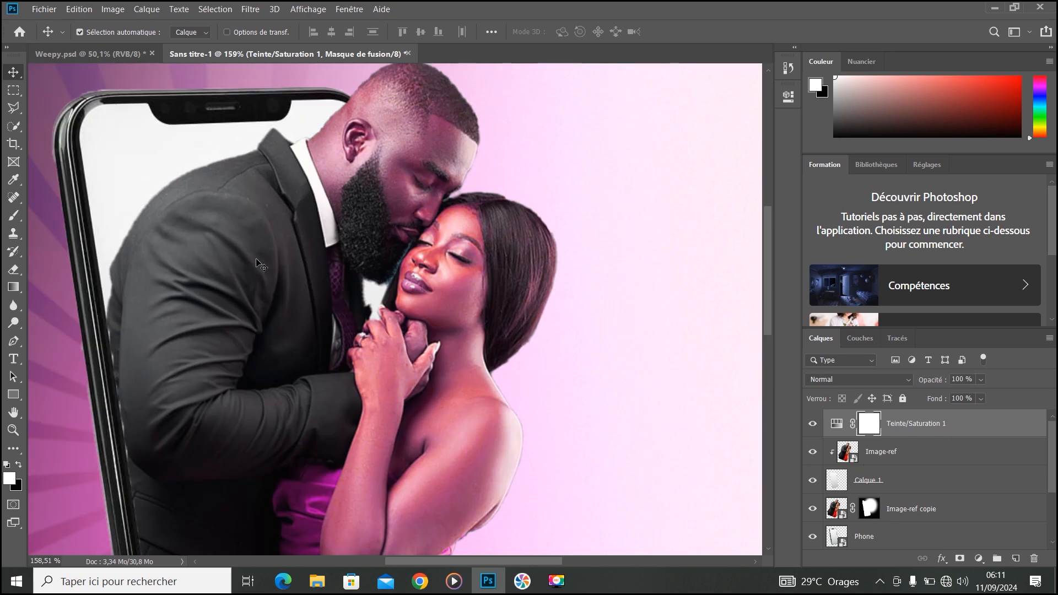
left_click(13, 214)
key("alt")
left_click(18, 465)
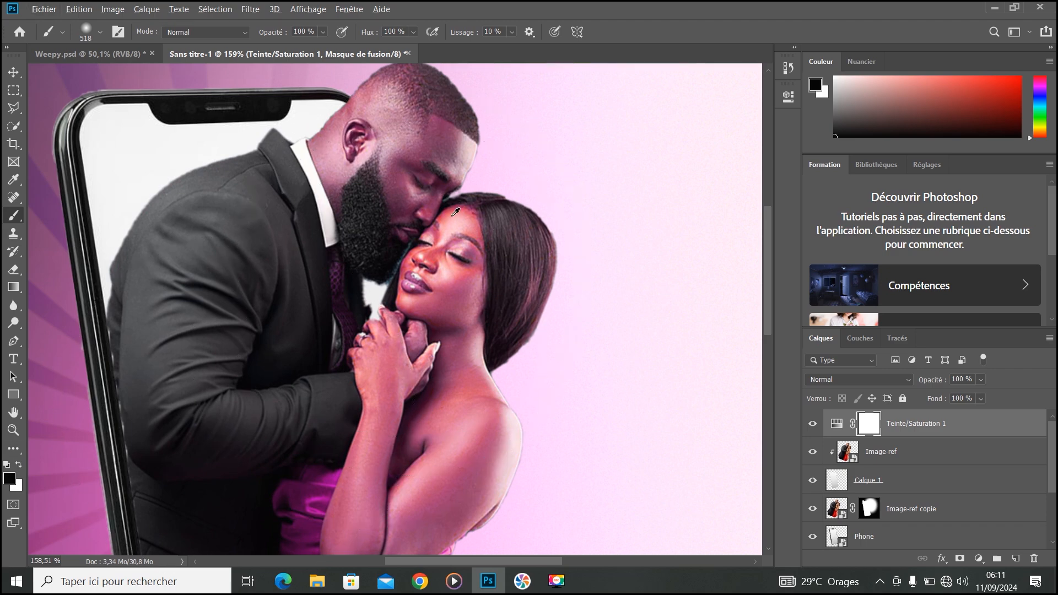
scroll(427, 218, "up", 1)
scroll(440, 218, "down", 1)
right_click(448, 216, "alt")
left_click_drag(423, 218, 298, 216)
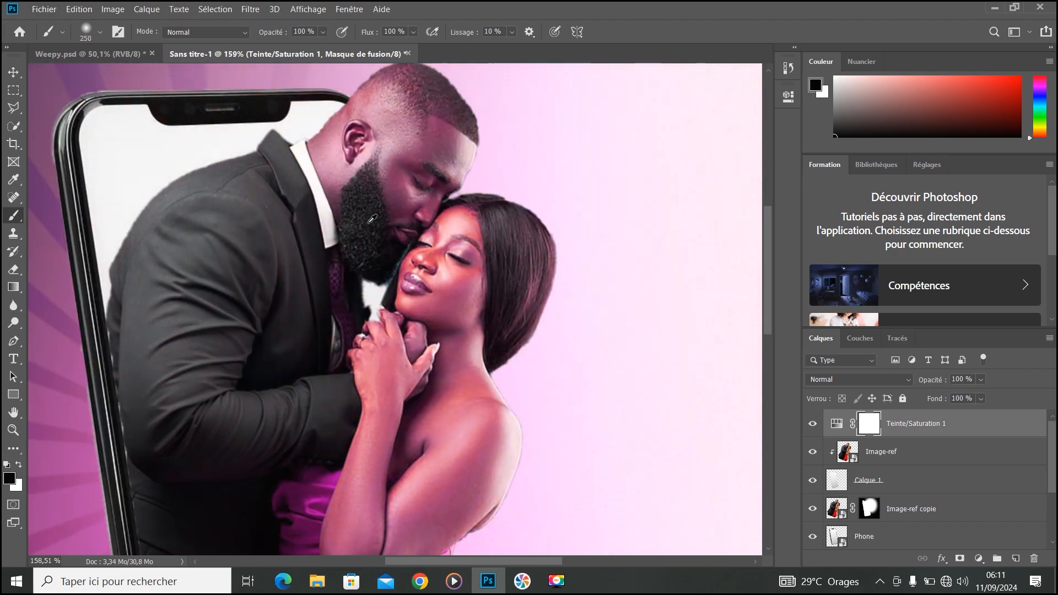
scroll(368, 217, "down", 1)
mouse_move(402, 176)
left_mouse_down()
mouse_move(422, 190)
mouse_move(401, 188)
mouse_move(439, 210)
mouse_move(444, 297)
left_mouse_up()
Continue masking the hue adjustment over the hands and the woman's neck, shoulder and arms, leaving the dress recoloured
scroll(447, 292, "down", 4)
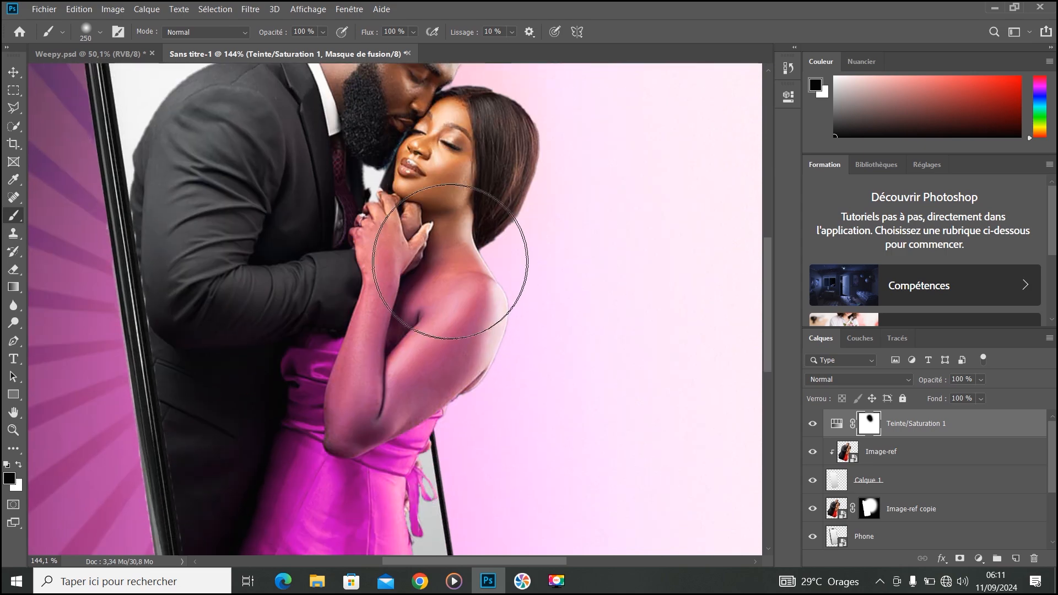
left_click_drag(507, 177, 521, 271)
scroll(430, 322, "up", 3)
mouse_move(437, 325)
left_mouse_down()
mouse_move(377, 331)
mouse_move(346, 176)
mouse_move(349, 240)
mouse_move(383, 257)
mouse_move(469, 254)
mouse_move(480, 323)
mouse_move(452, 323)
mouse_move(483, 335)
mouse_move(544, 328)
mouse_move(513, 314)
left_mouse_up()
scroll(496, 297, "down", 3)
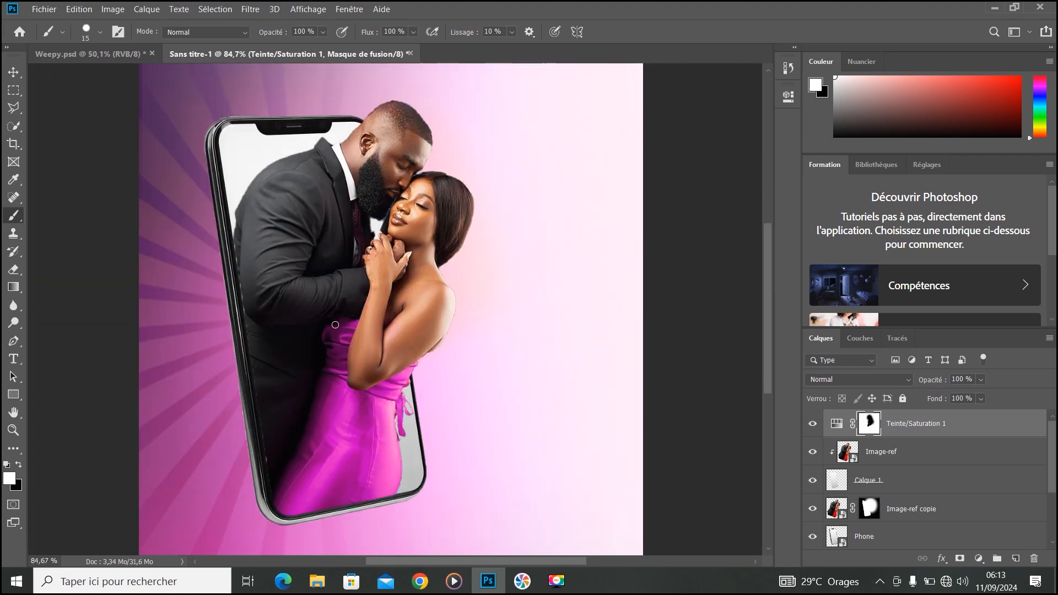
left_click(12, 75)
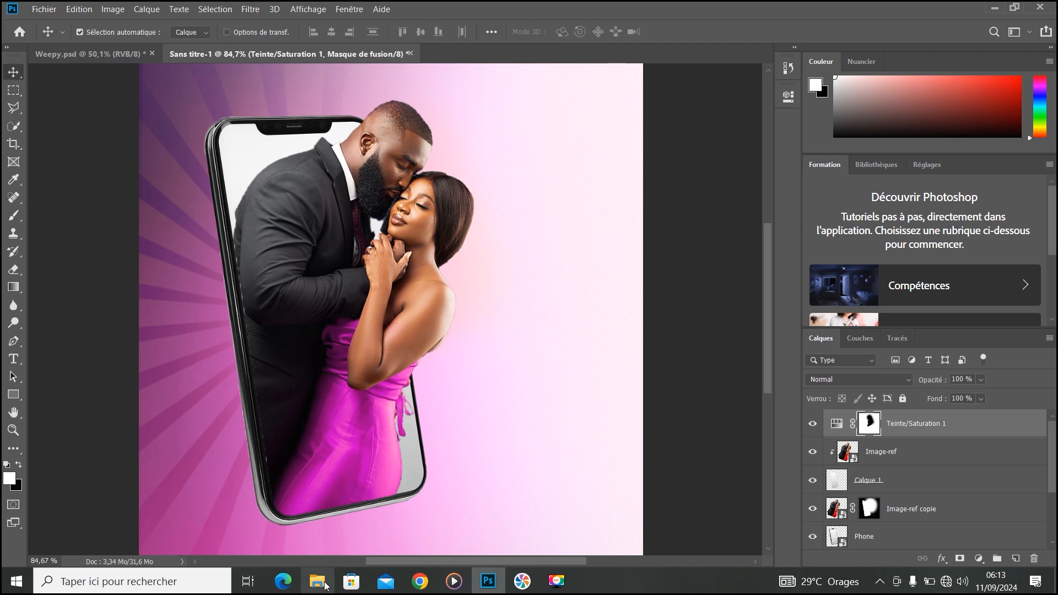
Place the Decorotaion image from the Weepy folder, scale it to 21.68%, rotate it 3.95°, and move it behind the phone and couple
mouse_move(326, 585)
left_click(327, 518)
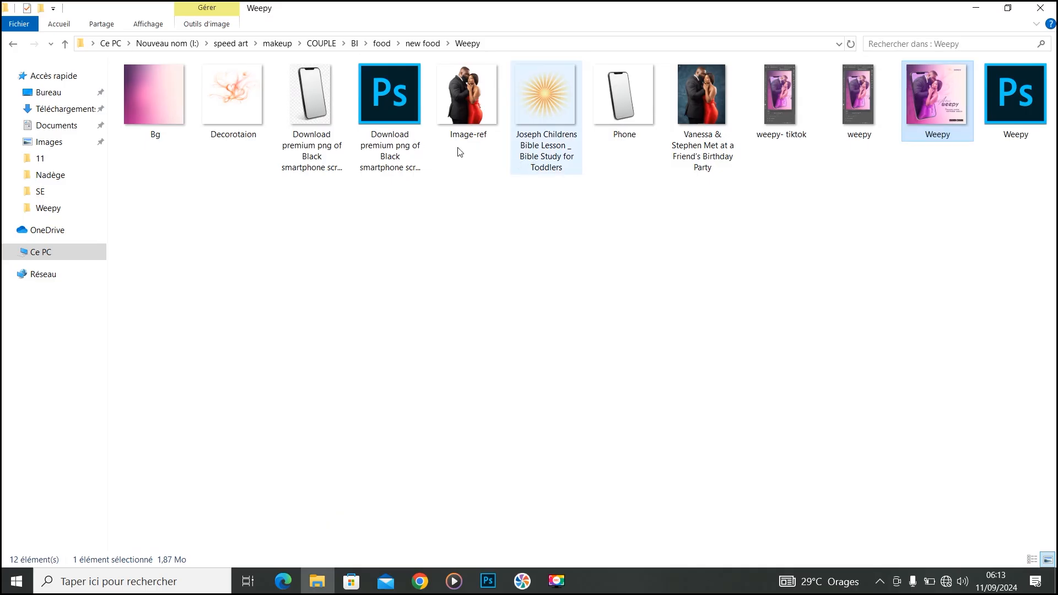
left_click_drag(233, 94, 379, 221)
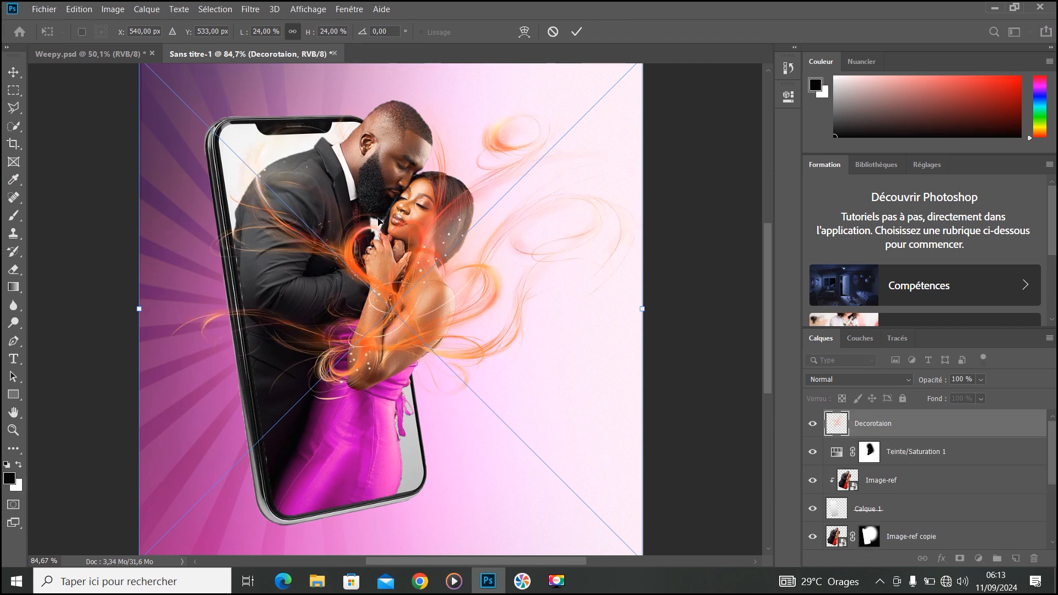
key("ctrl+0")
left_click_drag(605, 99, 558, 144)
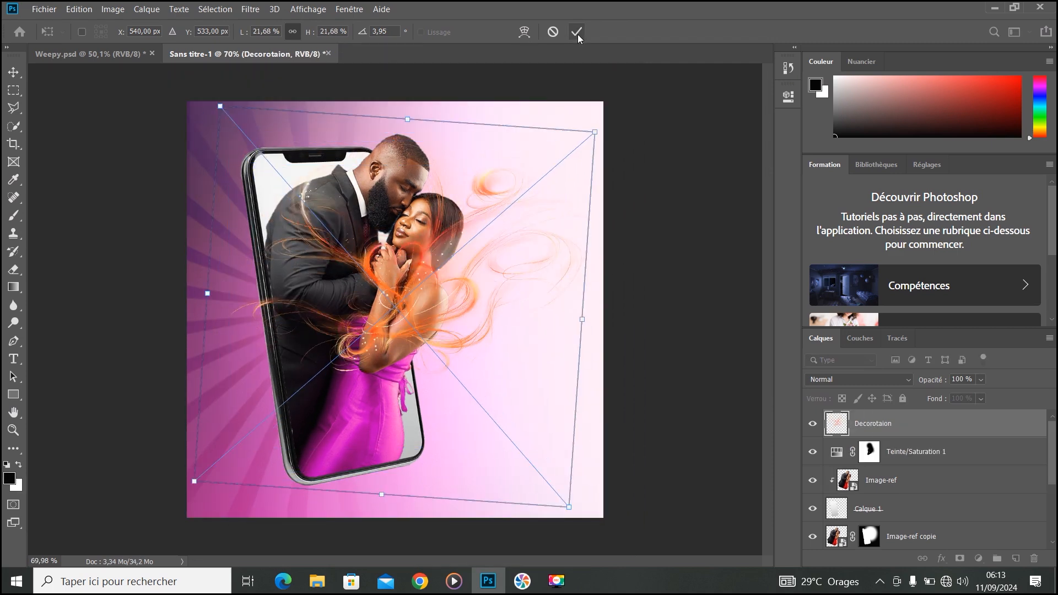
left_click(577, 32)
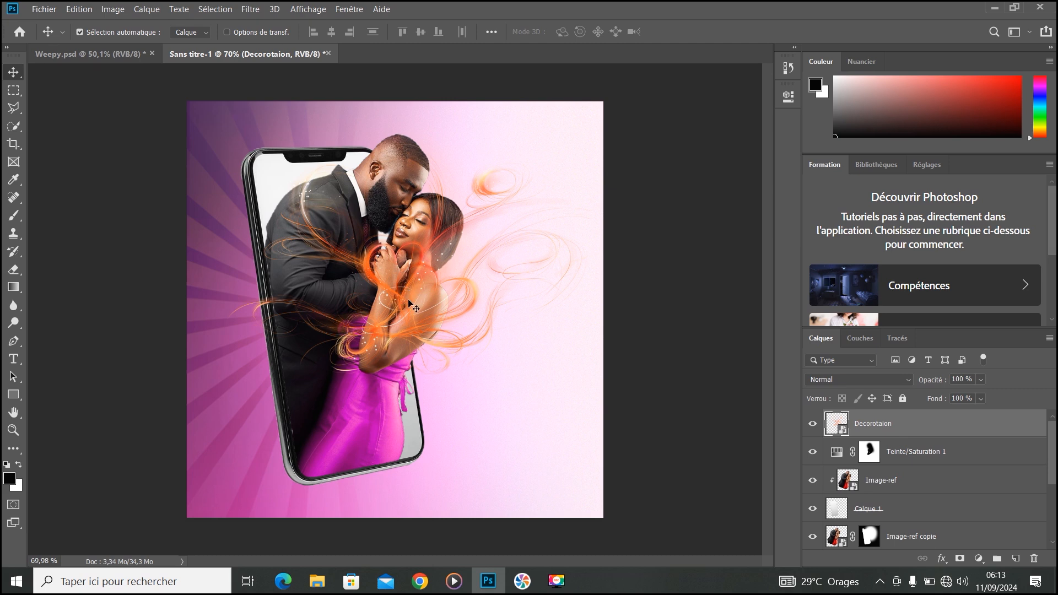
left_click_drag(871, 423, 855, 484)
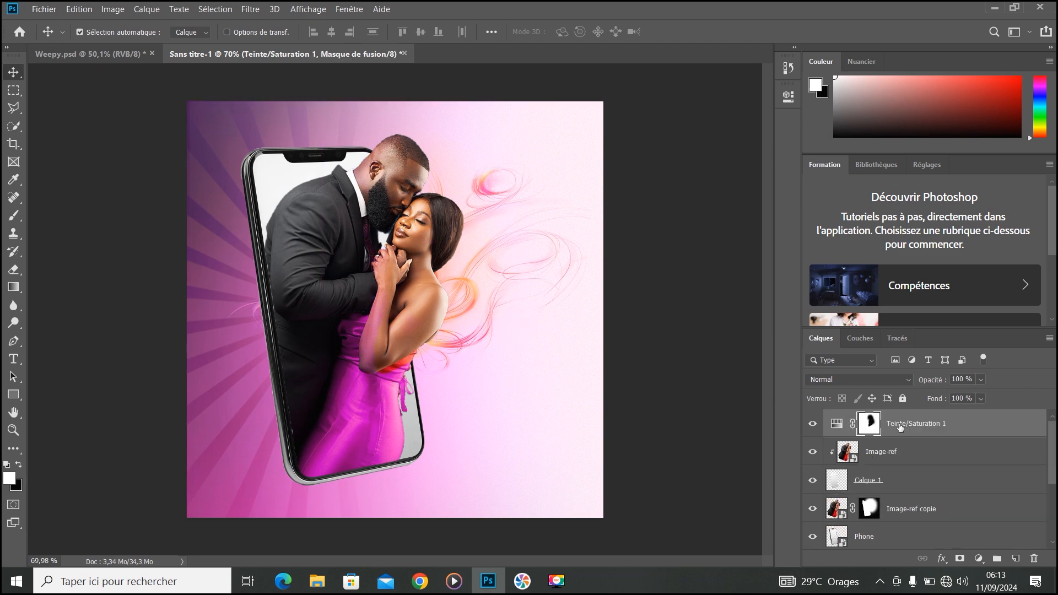
Link the Teinte/Saturation 1, Image-ref, Calque 1, Image-ref copie and Phone layers together
left_click(888, 456, "ctrl")
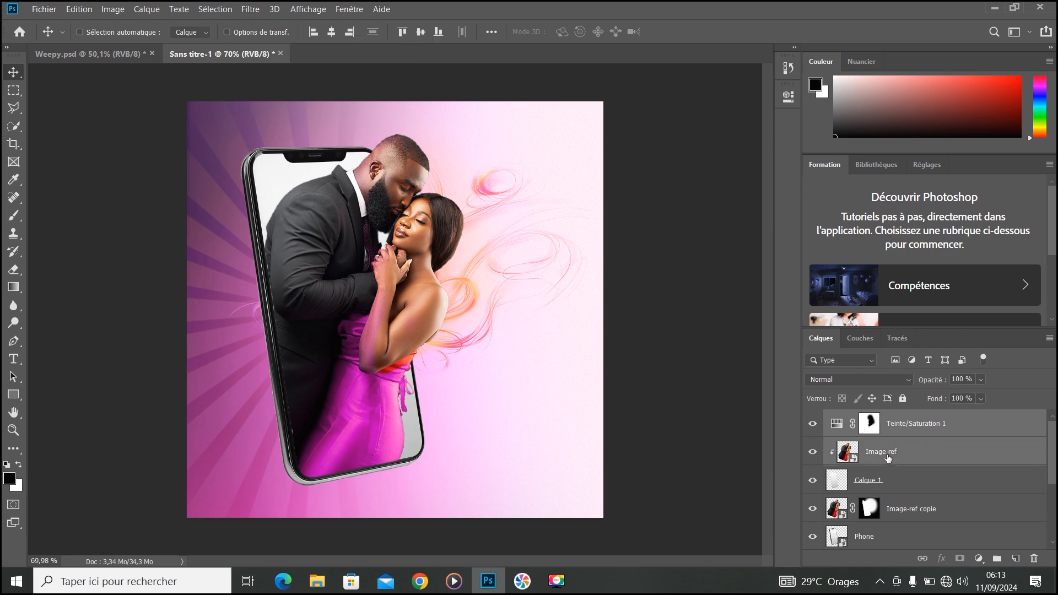
left_click(873, 481, "ctrl")
left_click(911, 510, "ctrl")
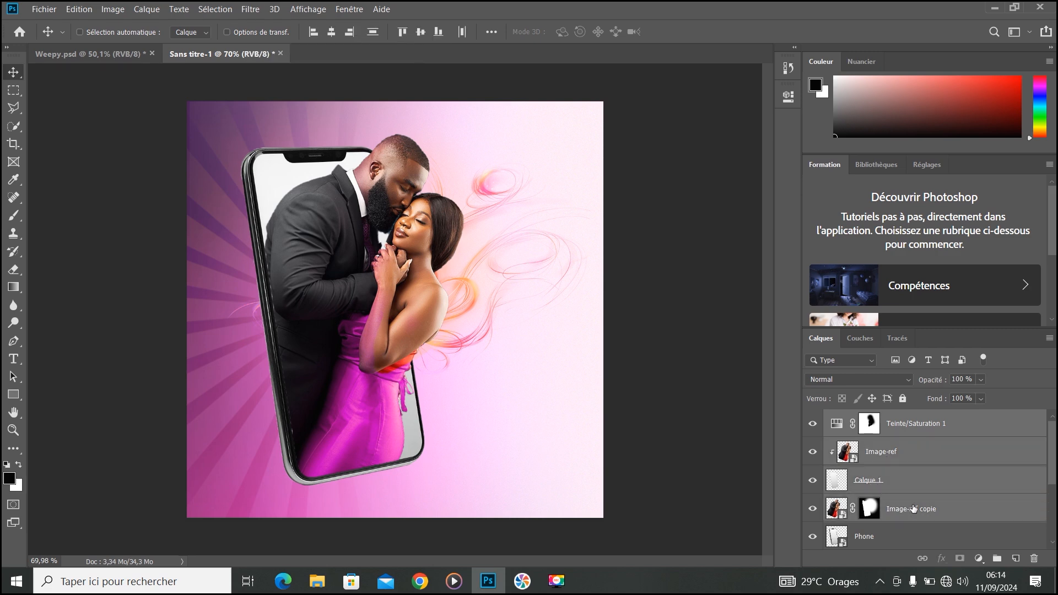
scroll(901, 508, "down", 1)
left_click(893, 508, "ctrl")
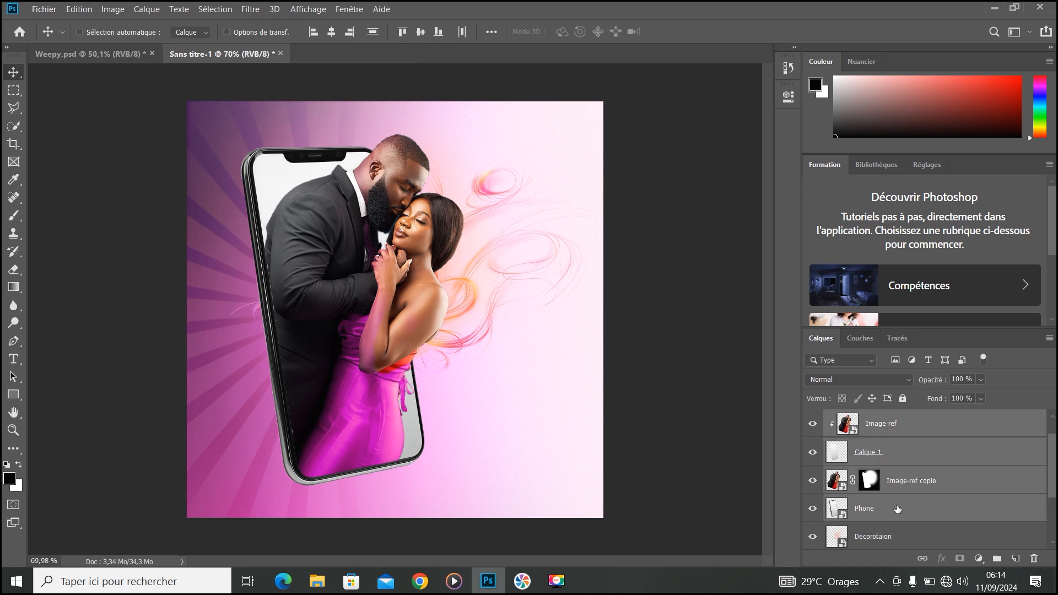
left_click(922, 560)
Scale the linked phone and couple down slightly and reposition them closer to the canvas's left edge
mouse_move(346, 306)
left_mouse_down()
mouse_move(371, 304)
mouse_move(345, 318)
mouse_move(325, 315)
mouse_move(326, 303)
left_mouse_up()
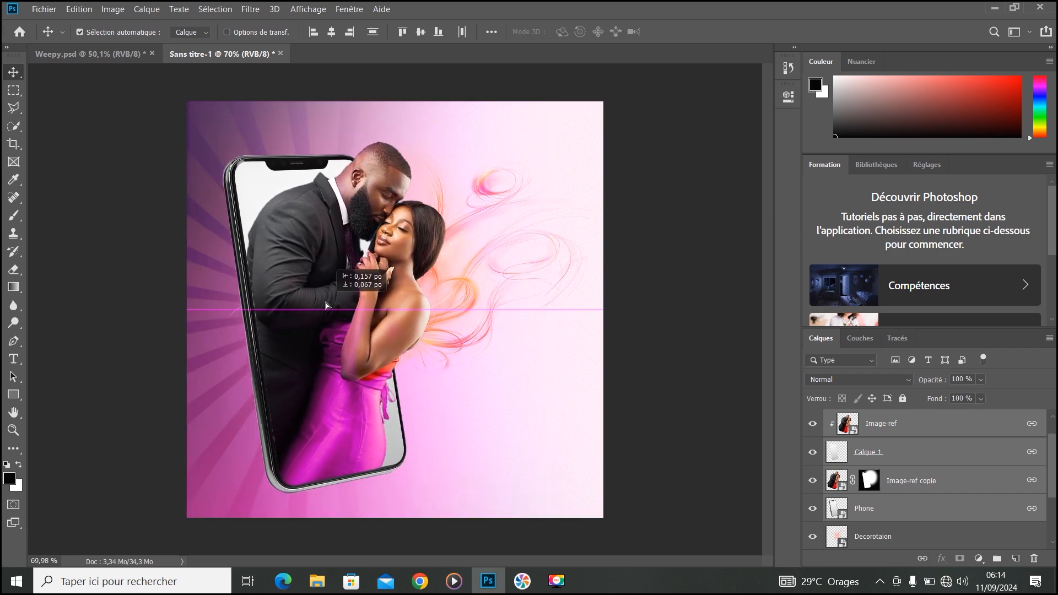
key("ctrl")
key("ctrl+t")
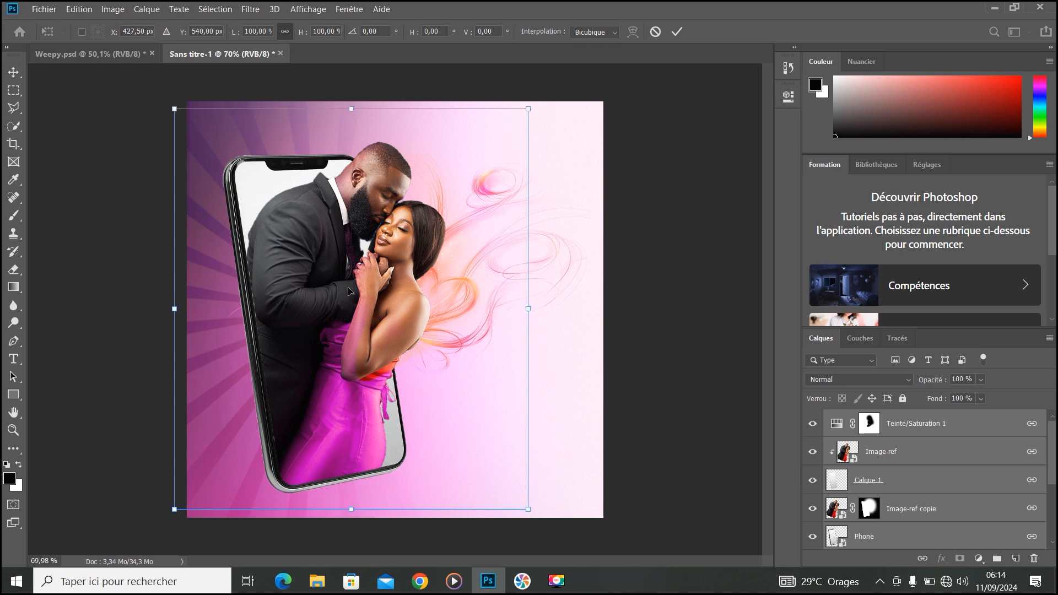
left_click_drag(528, 109, 510, 130)
left_click(676, 32)
left_click_drag(448, 321, 435, 300)
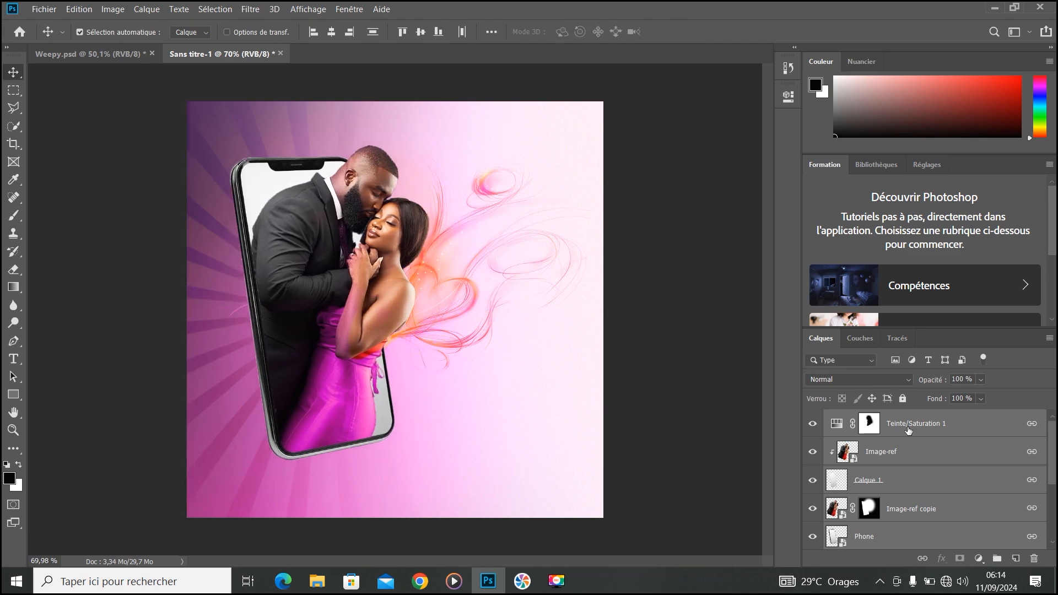
Lock the linked phone and couple layers, and move the Decorotaion swirls up and slightly to the right
left_click(901, 398)
left_click(448, 298)
left_click_drag(449, 281, 458, 236)
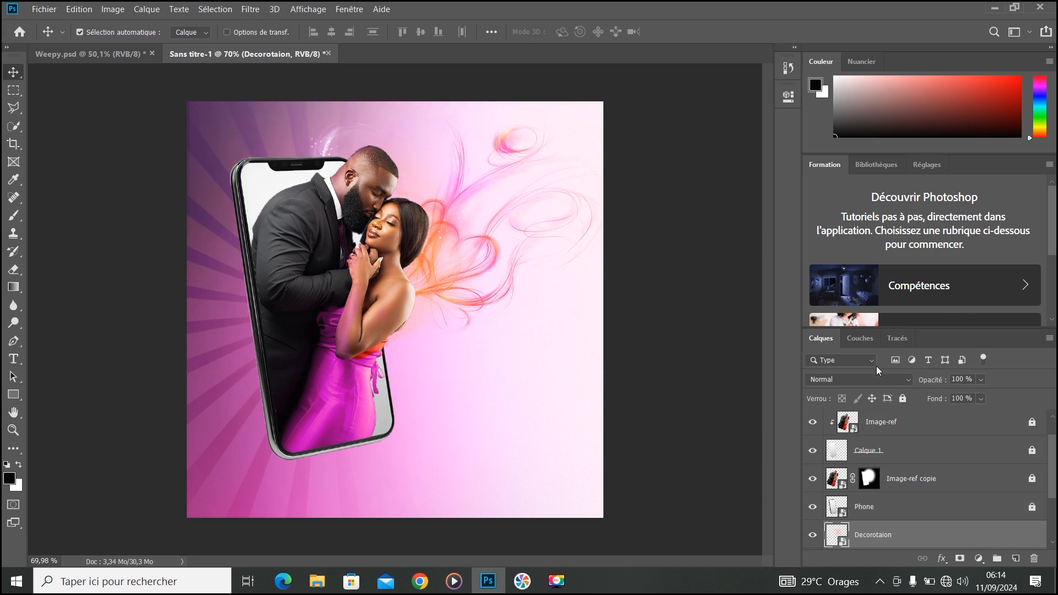
Set the Decorotaion layer's blend mode to Produit and lower its opacity until the swirls are faint
left_click(859, 379)
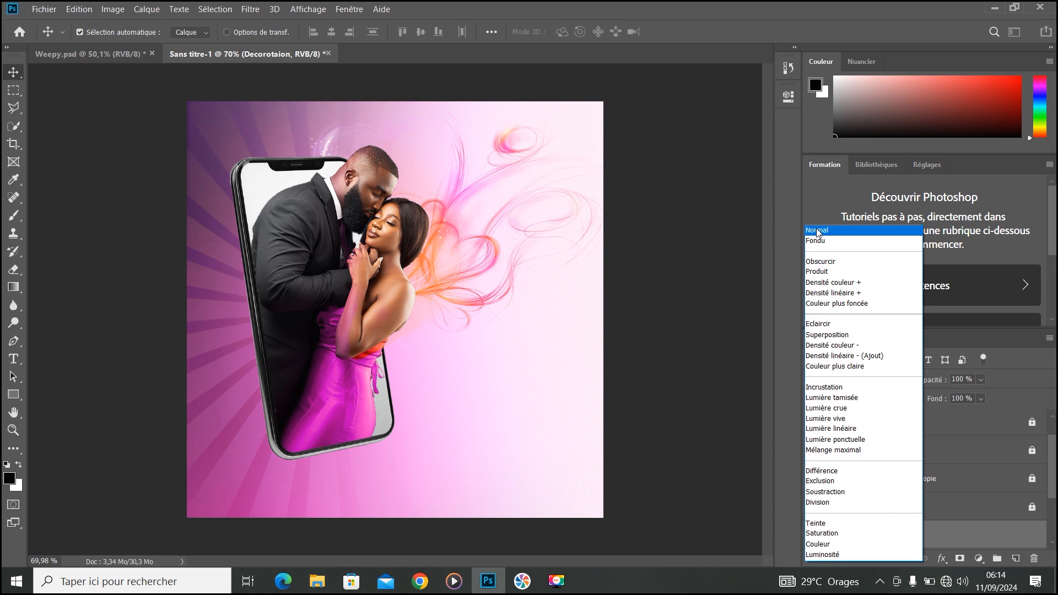
key("Down")
key("Down")
key("Down")
key("Down")
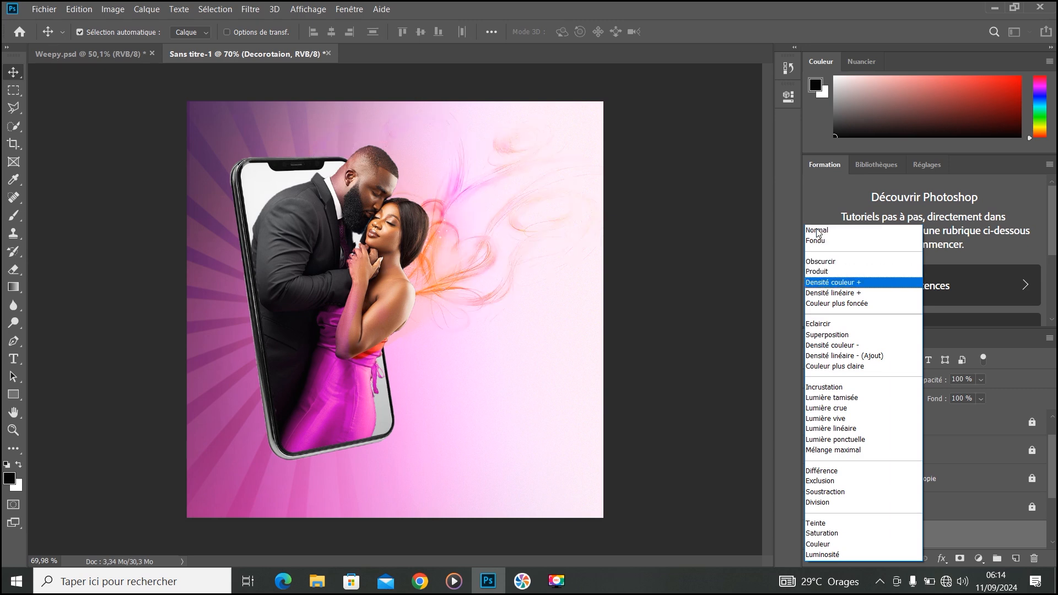
key("Up")
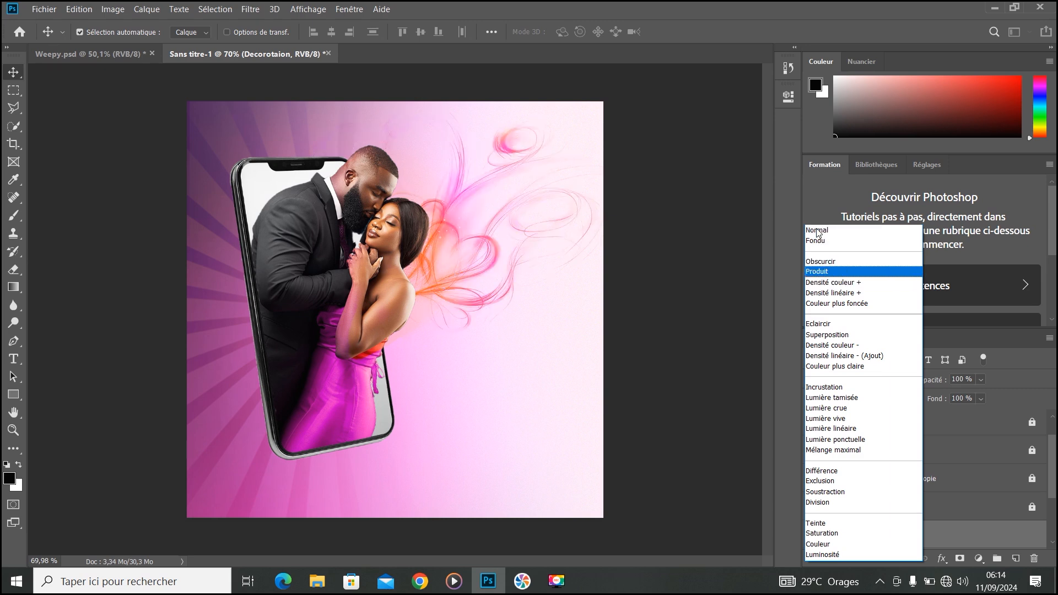
key("Return")
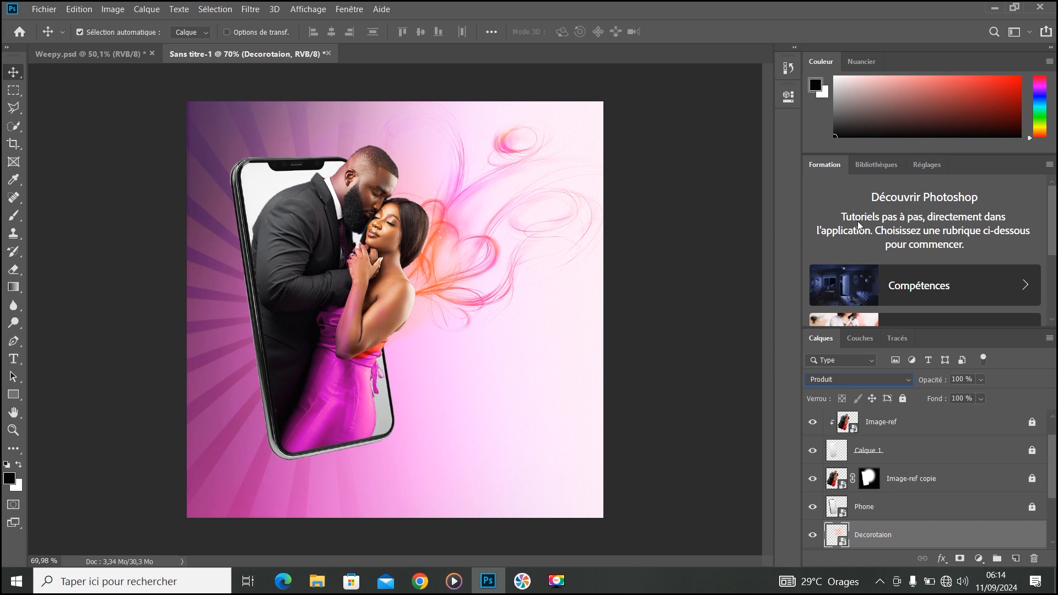
left_click(980, 379)
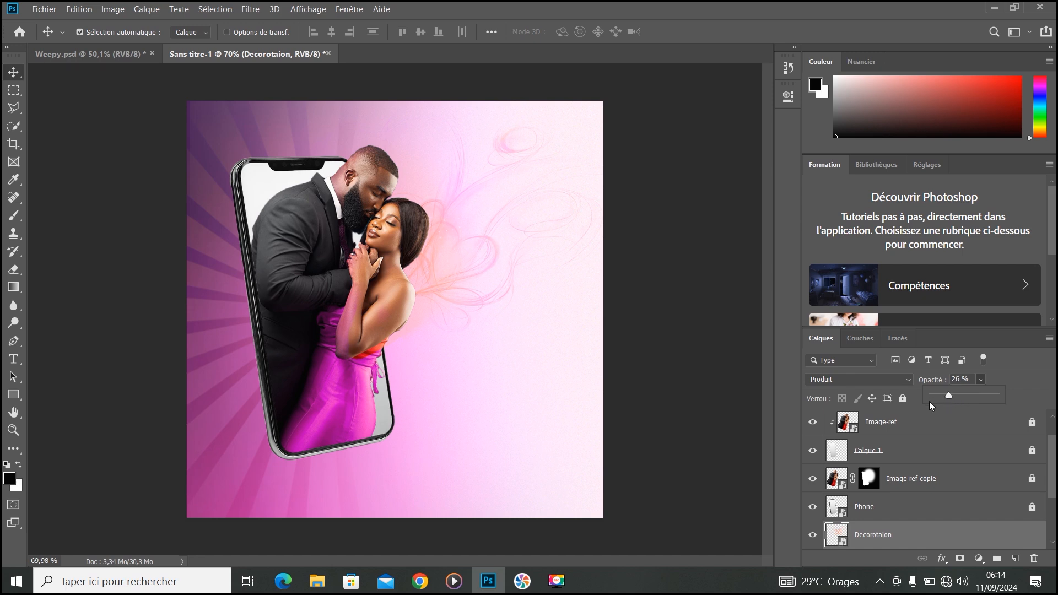
left_click(710, 404)
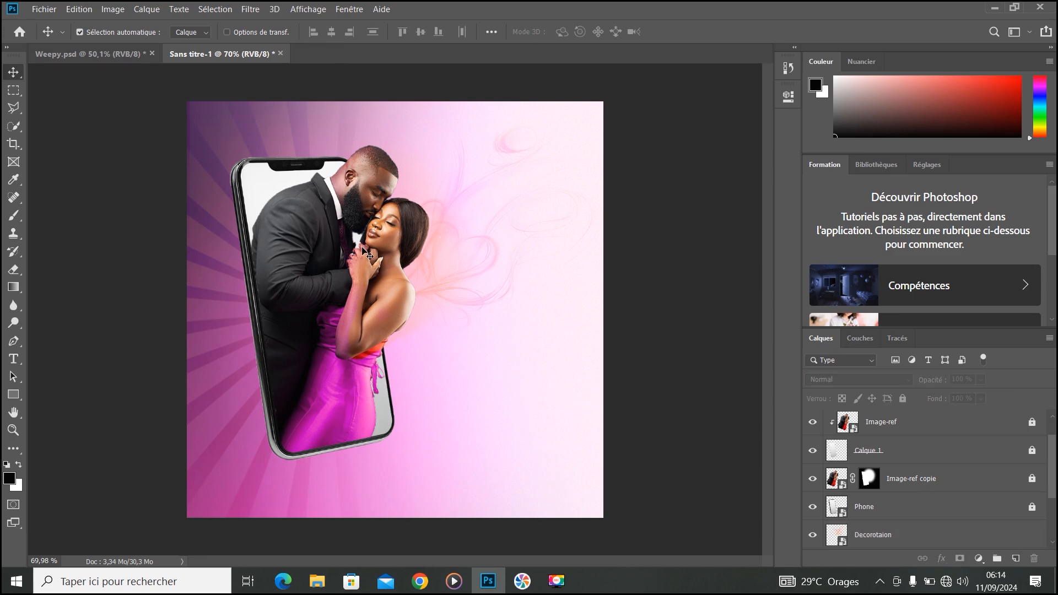
Create a new layer above Teinte/Saturation 1 and sample the dress's magenta as the brush colour
scroll(903, 469, "up", 1)
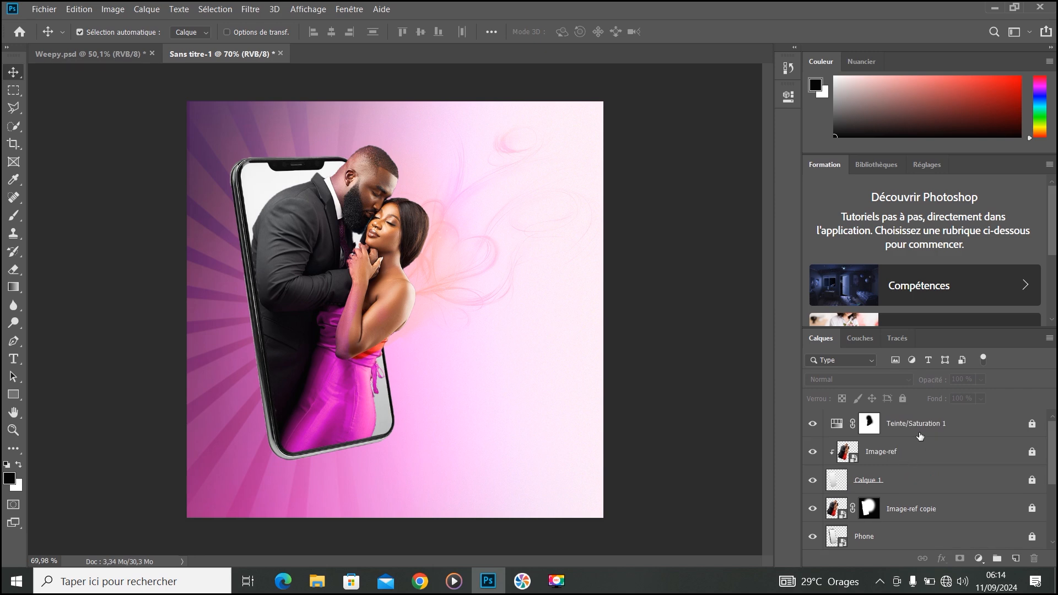
left_click(919, 436)
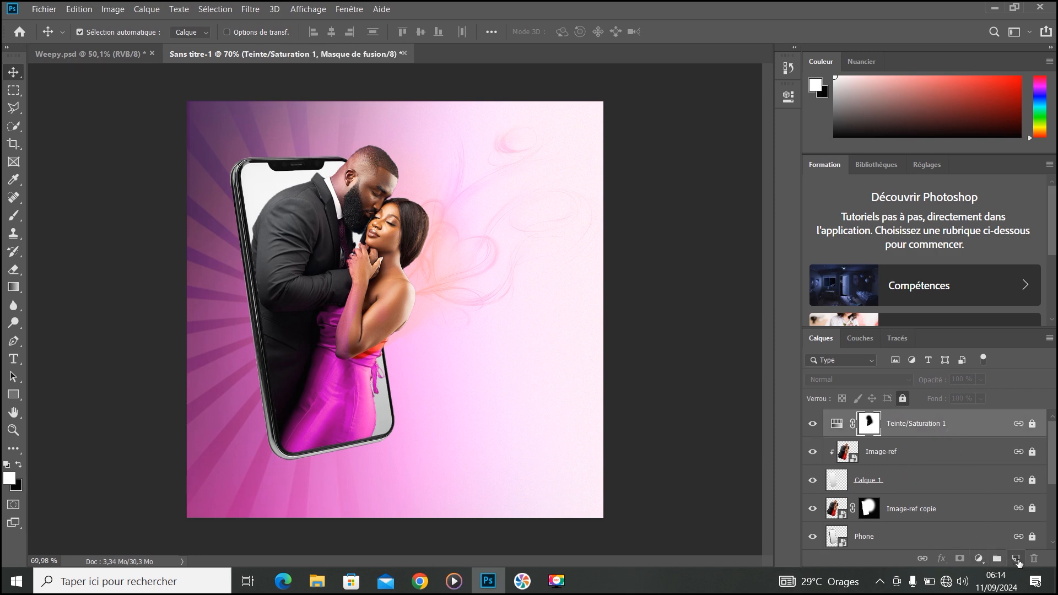
left_click(1016, 559)
left_click(13, 220)
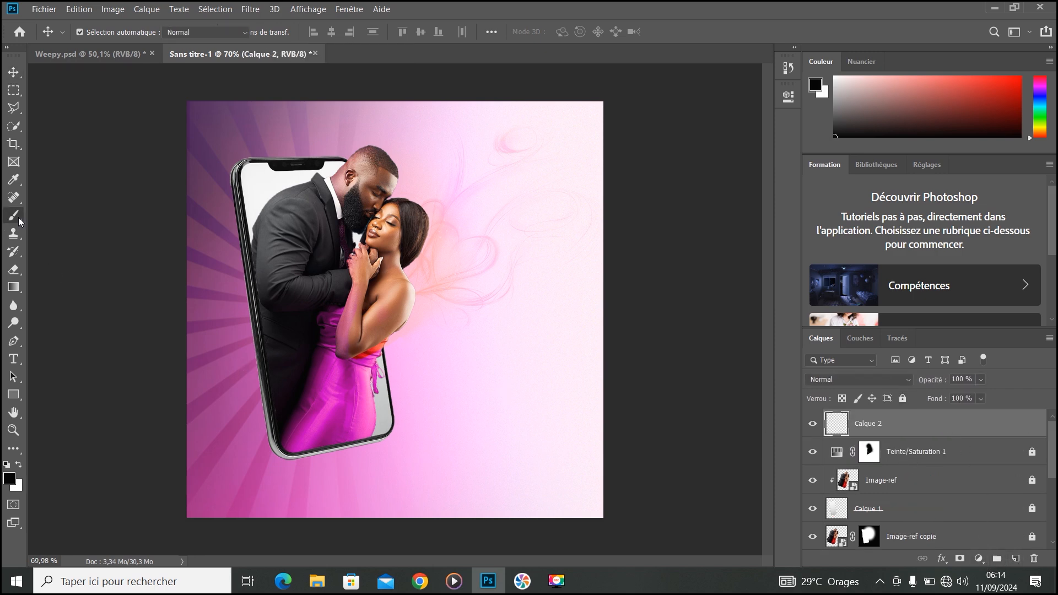
left_click_drag(353, 395, 347, 393)
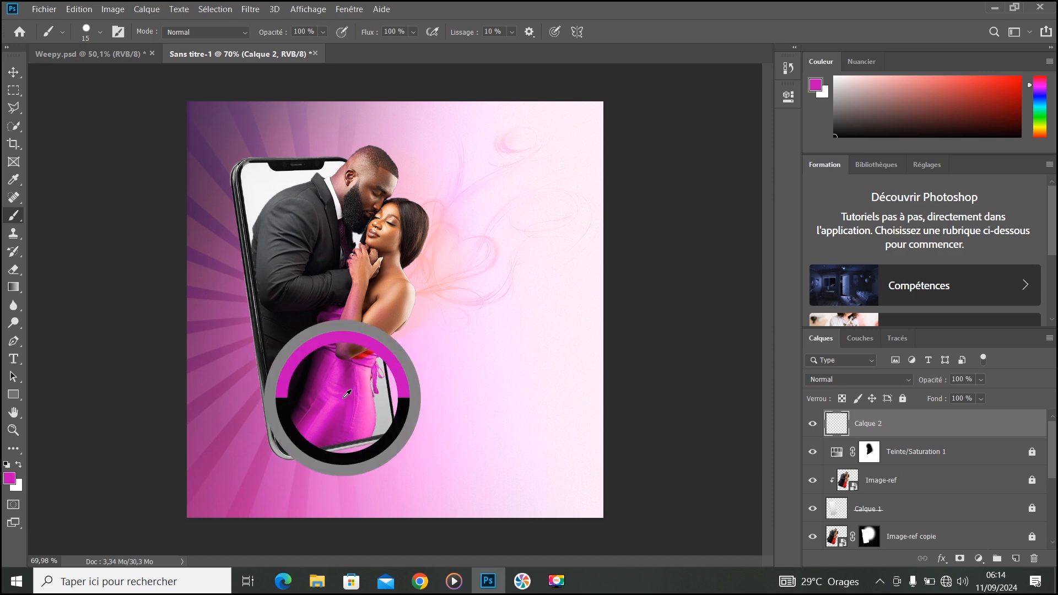
Paint a soft magenta glow over the couple on Calque 2 with a low-hardness 943 px brush
mouse_move(328, 266)
left_mouse_down()
mouse_move(501, 276)
mouse_move(477, 276)
mouse_move(490, 278)
left_mouse_up()
left_click(99, 32)
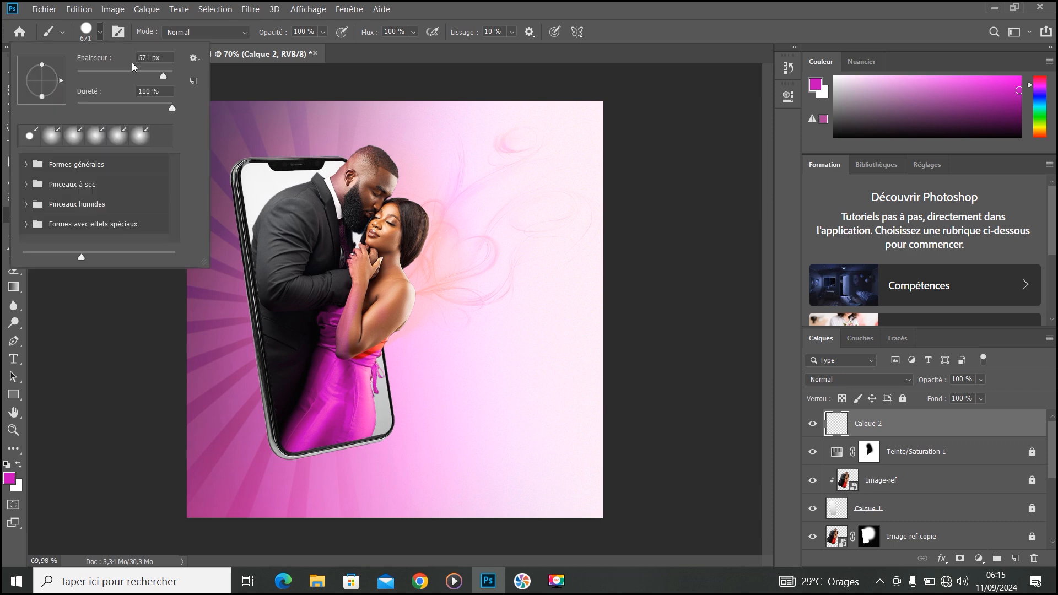
left_click_drag(172, 108, 27, 110)
mouse_move(379, 297)
left_mouse_down()
mouse_move(415, 298)
mouse_move(383, 273)
mouse_move(425, 292)
left_mouse_up()
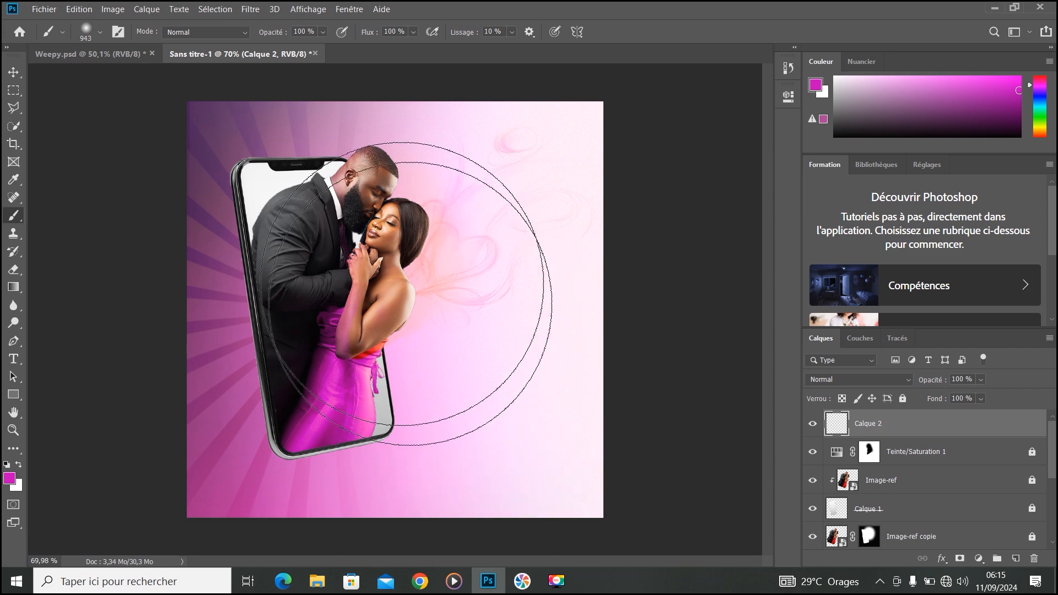
left_click(366, 226)
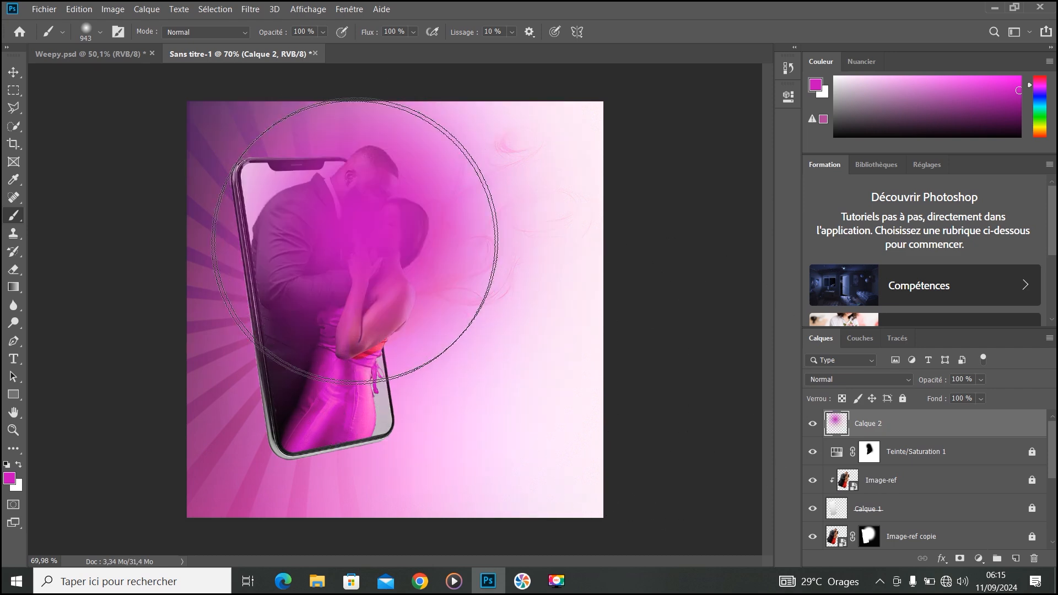
left_click(374, 248)
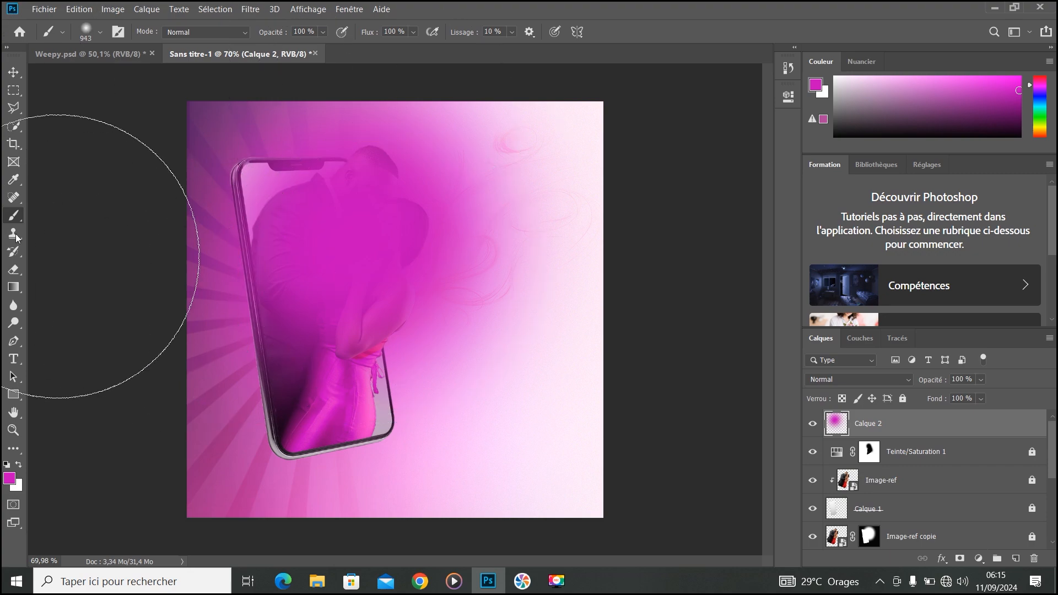
Set Calque 2 to the Lumière tamisée blend mode at 55% opacity
left_click(13, 72)
left_click(889, 380)
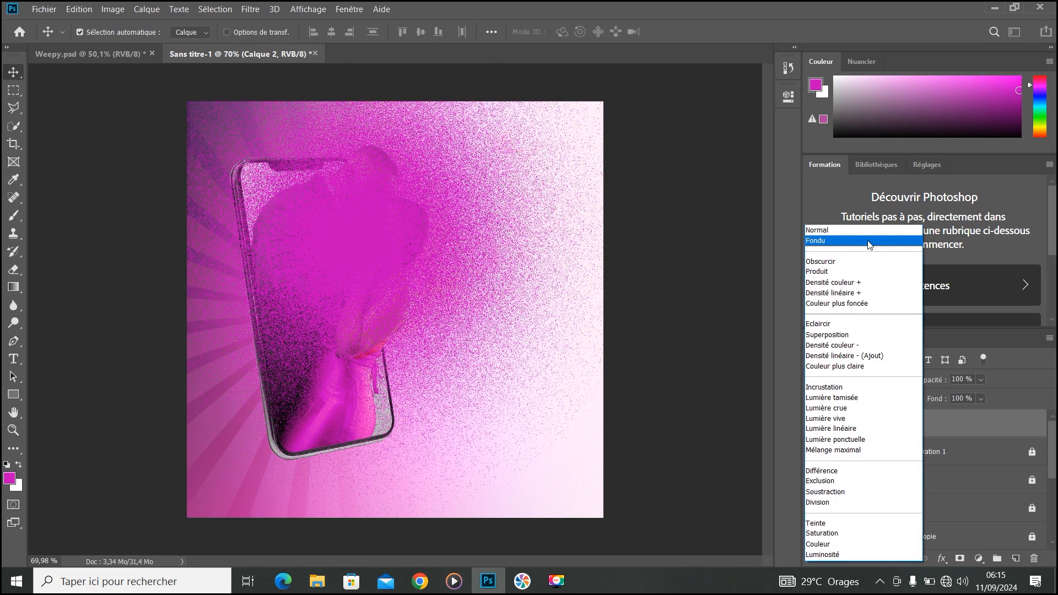
key("Up")
key("Up")
key("Up")
key("Up")
key("Up")
key("Up")
key("Up")
key("Up")
key("Up")
key("Up")
key("Up")
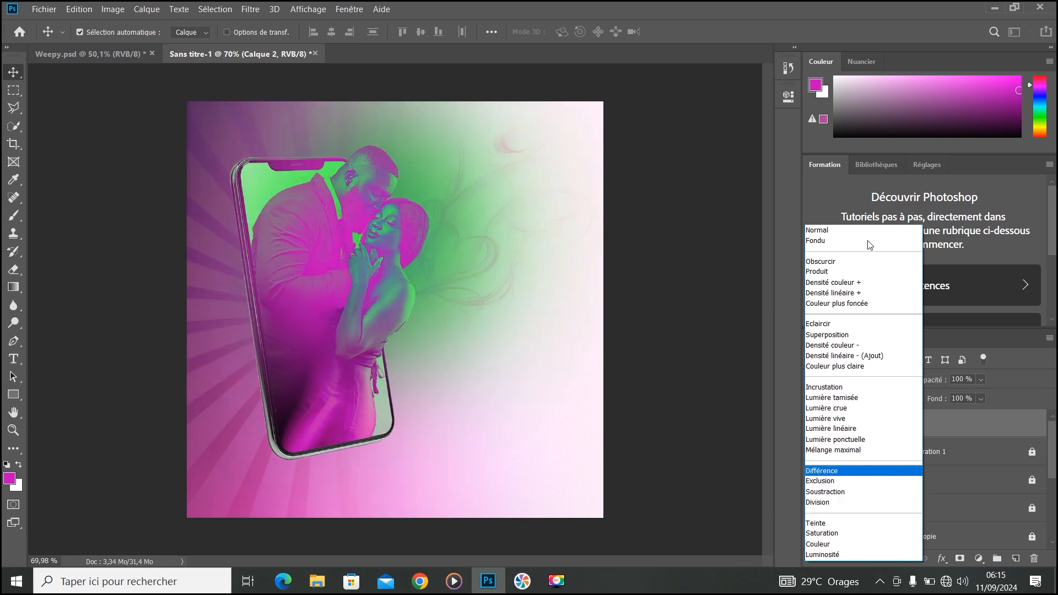
key("Up")
key("Up")
key("Up")
key("Up")
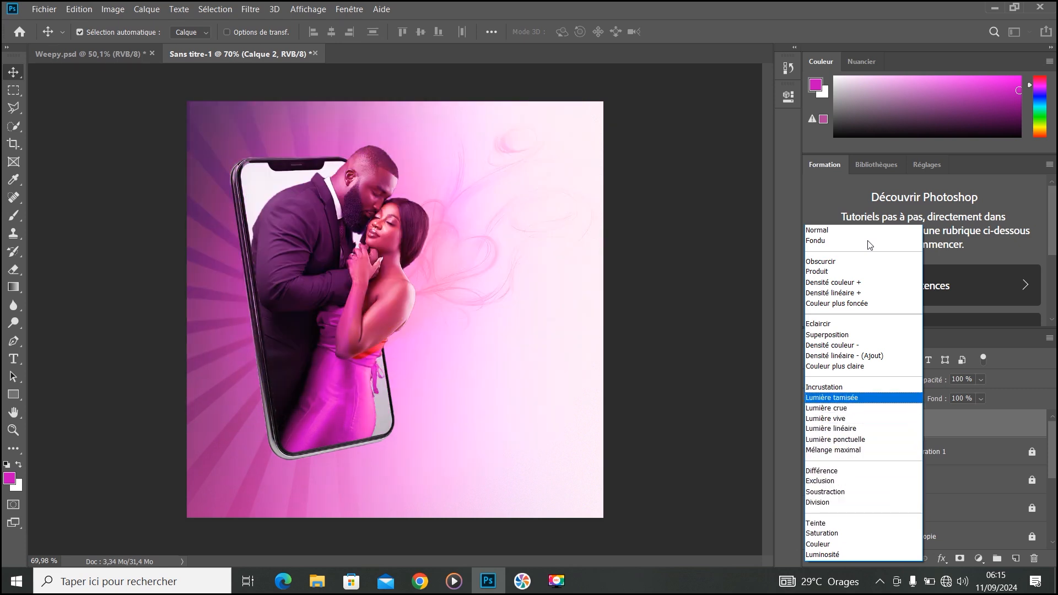
key("Return")
key("alt")
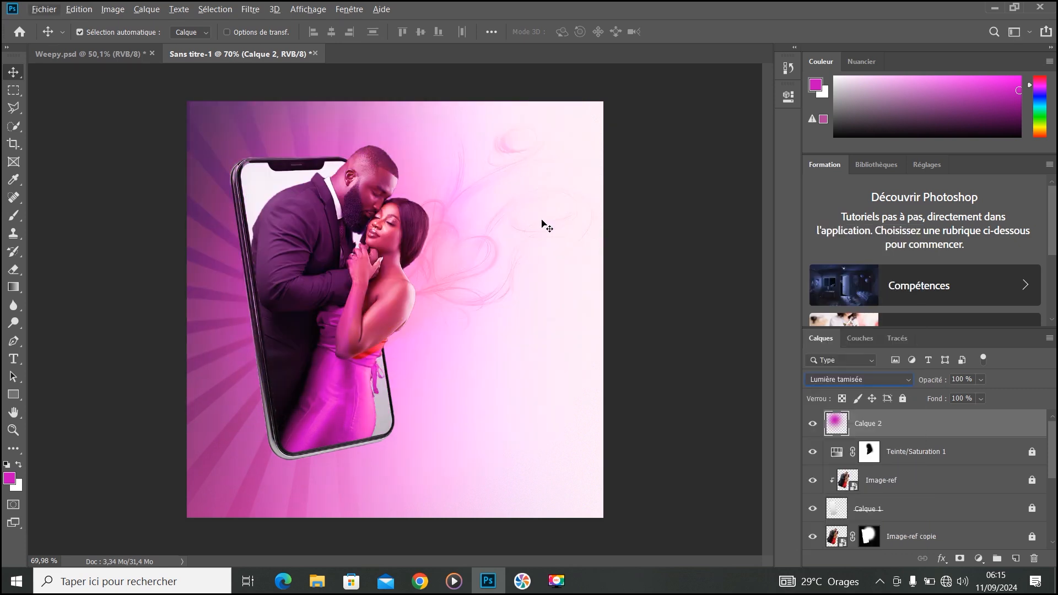
left_click(981, 380)
left_click_drag(968, 395, 969, 395)
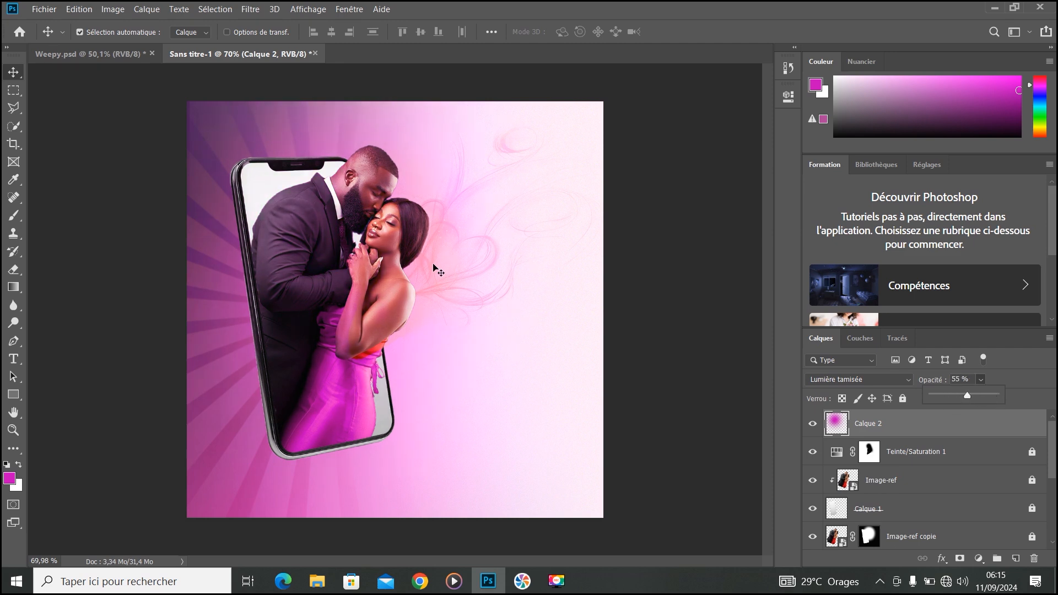
Compare the couple up close with and without the magenta glow of Calque 2
left_click(108, 147)
left_click(109, 147)
scroll(385, 234, "up", 7)
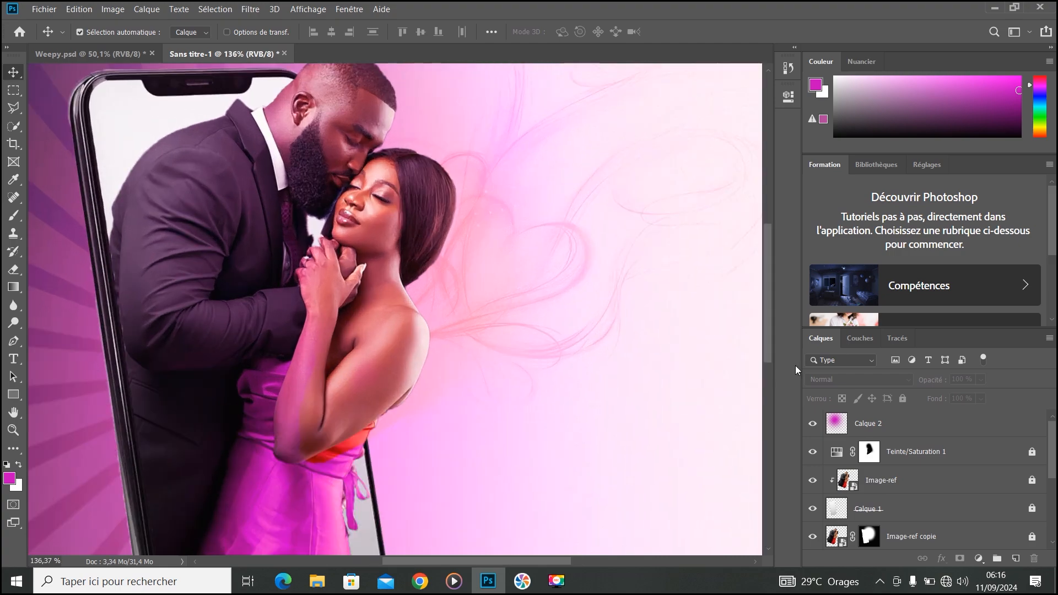
left_click(813, 424)
left_click(813, 425)
left_click(813, 425)
left_click(813, 425)
left_click(814, 425)
left_click(814, 424)
Check the adjustment's effect around the woman's elbow, and unlock the Teinte/Saturation 1 layer with its mask selected
scroll(424, 355, "up", 4)
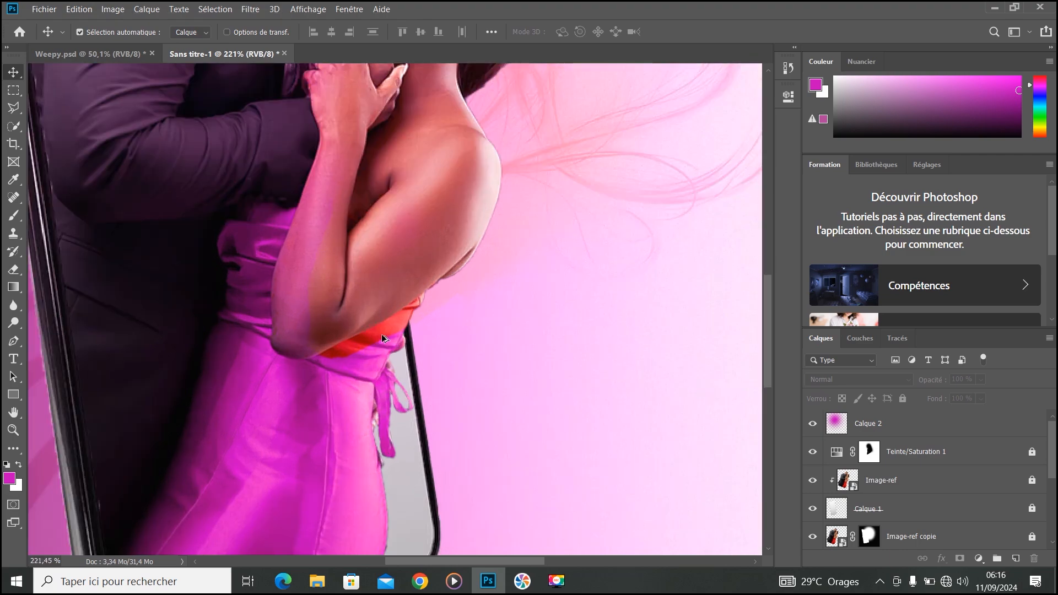
scroll(383, 338, "up", 4)
scroll(349, 334, "down", 5)
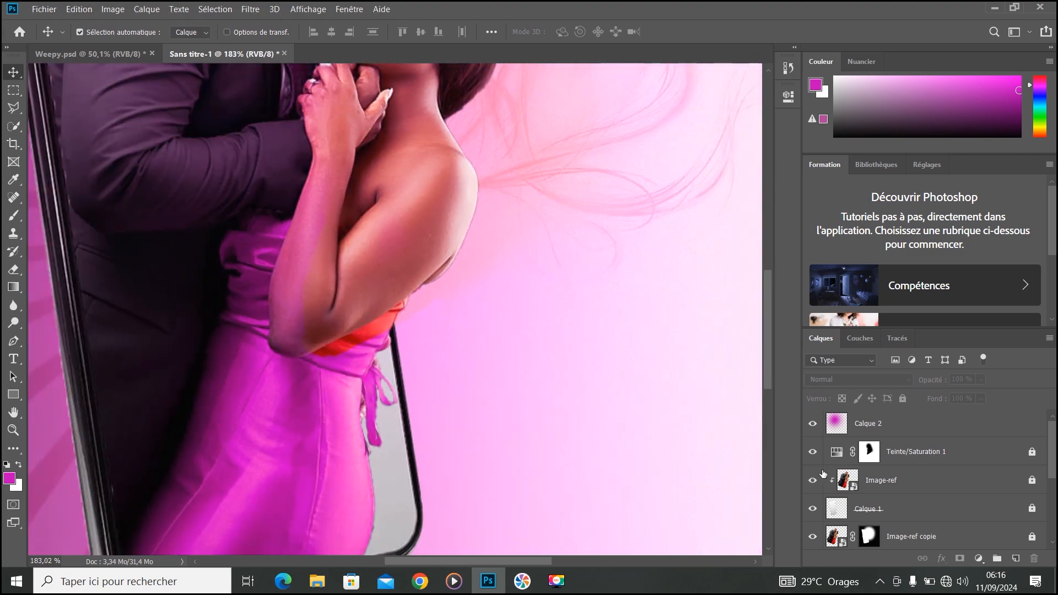
left_click(868, 451)
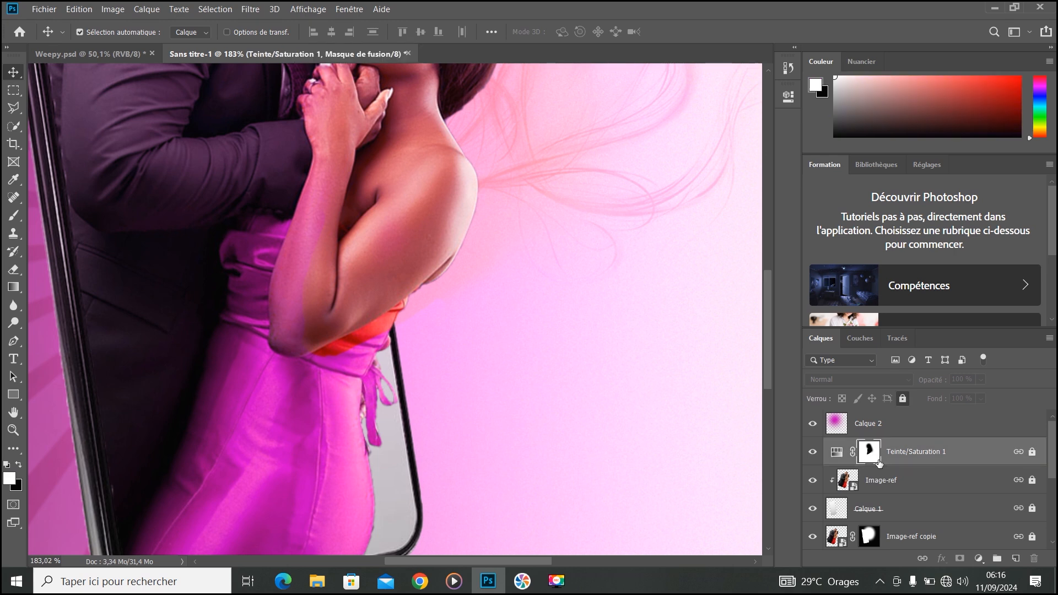
left_click(812, 452)
left_click(812, 452)
left_click(1033, 454)
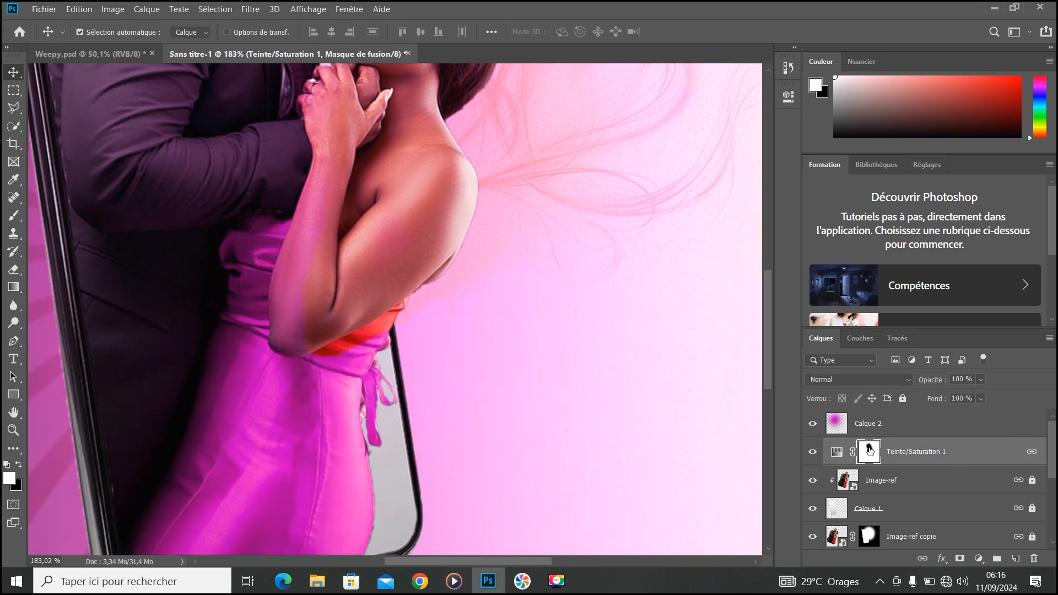
Paint black on the Teinte/Saturation 1 mask with a 43 px brush to clear the magenta tint from the woman's forearm and elbow
key("ctrl+0")
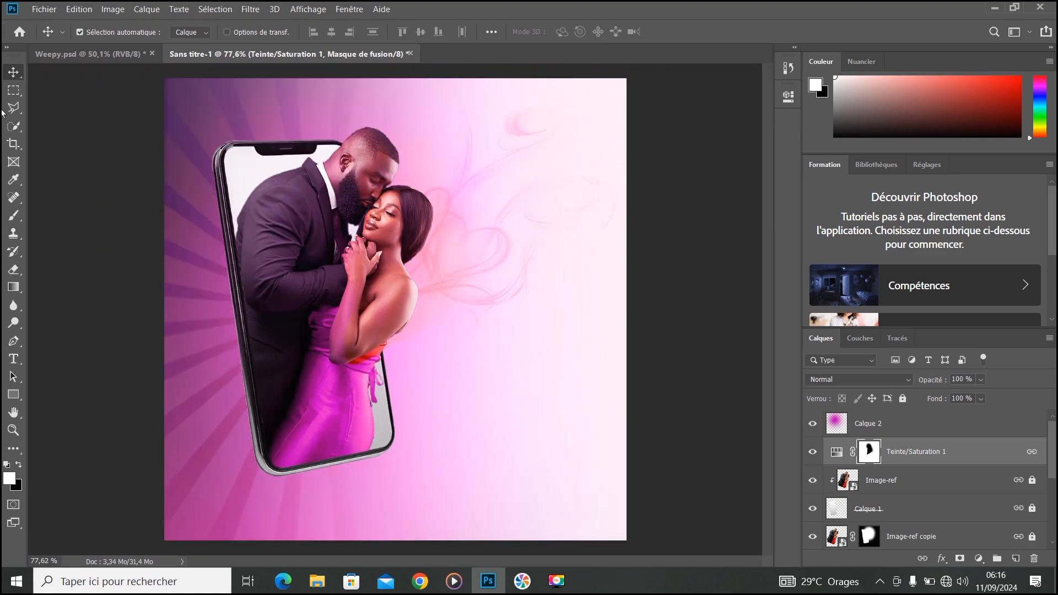
left_click(21, 219)
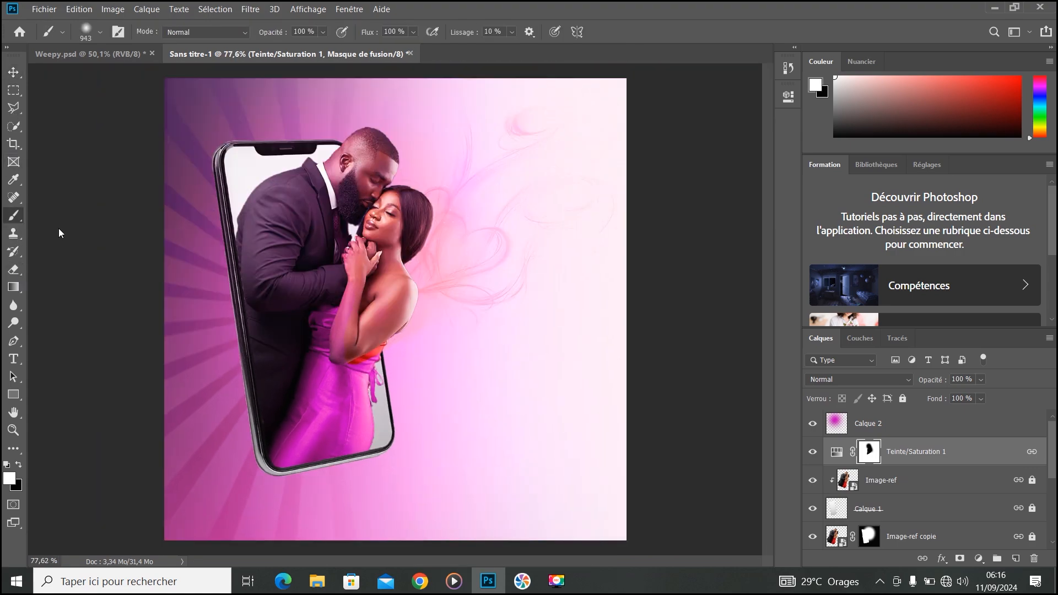
scroll(372, 389, "up", 3)
mouse_move(380, 319)
left_mouse_down()
mouse_move(2, 333)
mouse_move(219, 328)
mouse_move(164, 332)
left_mouse_up()
scroll(335, 268, "up", 2)
scroll(335, 268, "up", 3)
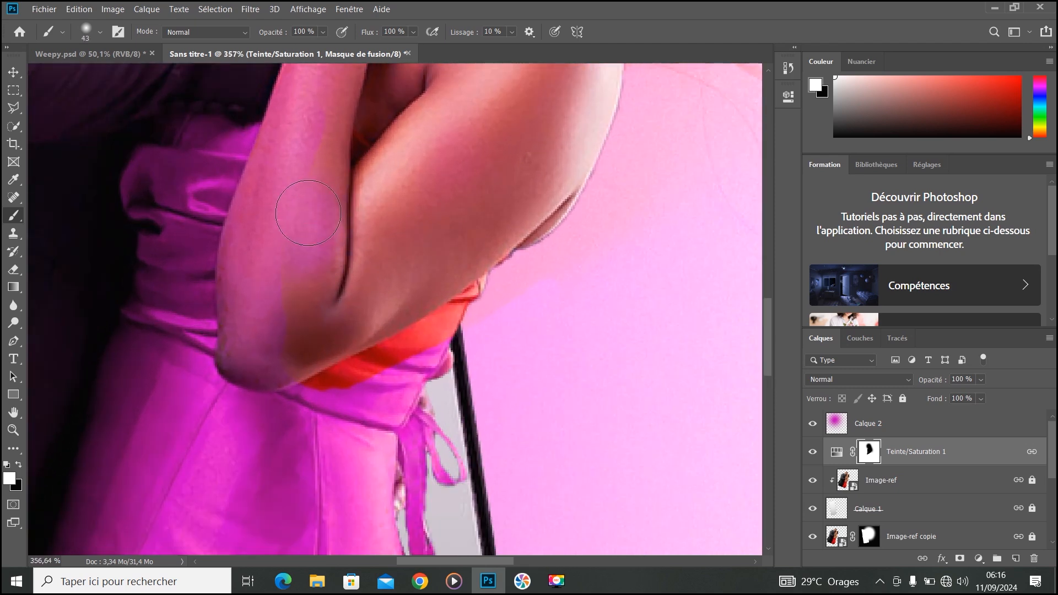
key("x")
mouse_move(302, 137)
left_mouse_down()
mouse_move(307, 227)
mouse_move(314, 195)
mouse_move(261, 338)
mouse_move(266, 228)
mouse_move(262, 243)
mouse_move(261, 336)
left_mouse_up()
scroll(327, 276, "up", 3)
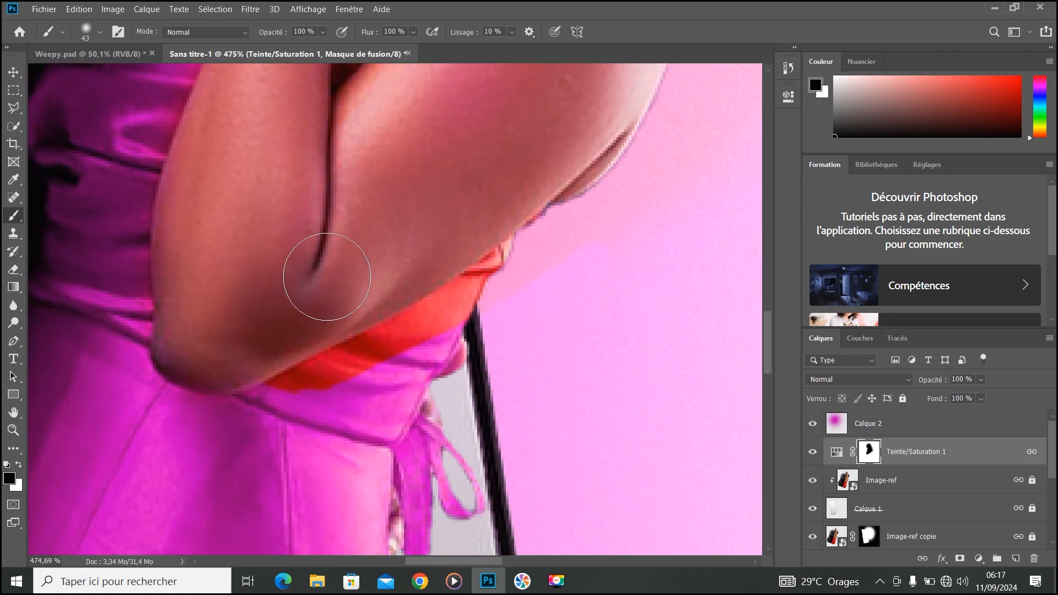
Paint white on the Teinte/Saturation 1 mask over the red patch of the dress below the elbow to recolour it magenta
key("x")
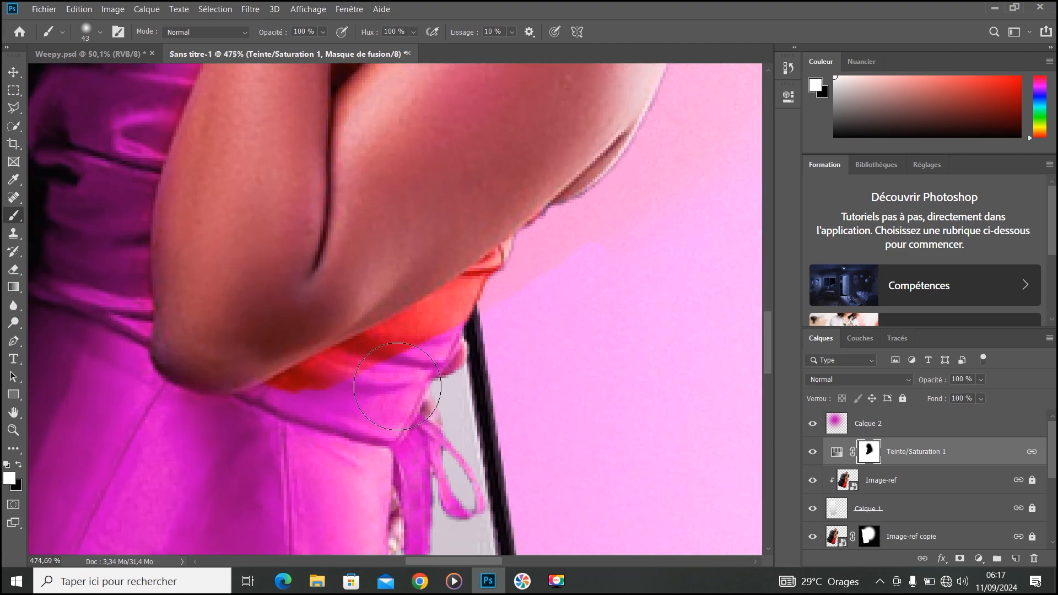
scroll(401, 371, "up", 6)
left_click_drag(408, 362, 329, 366)
left_click_drag(461, 309, 441, 352)
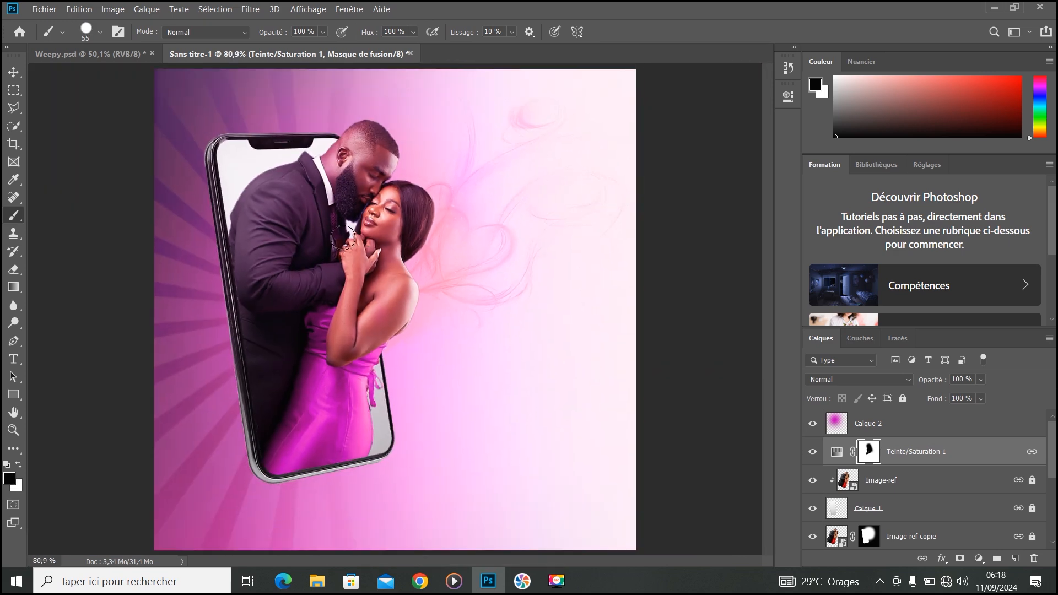
left_click(14, 74)
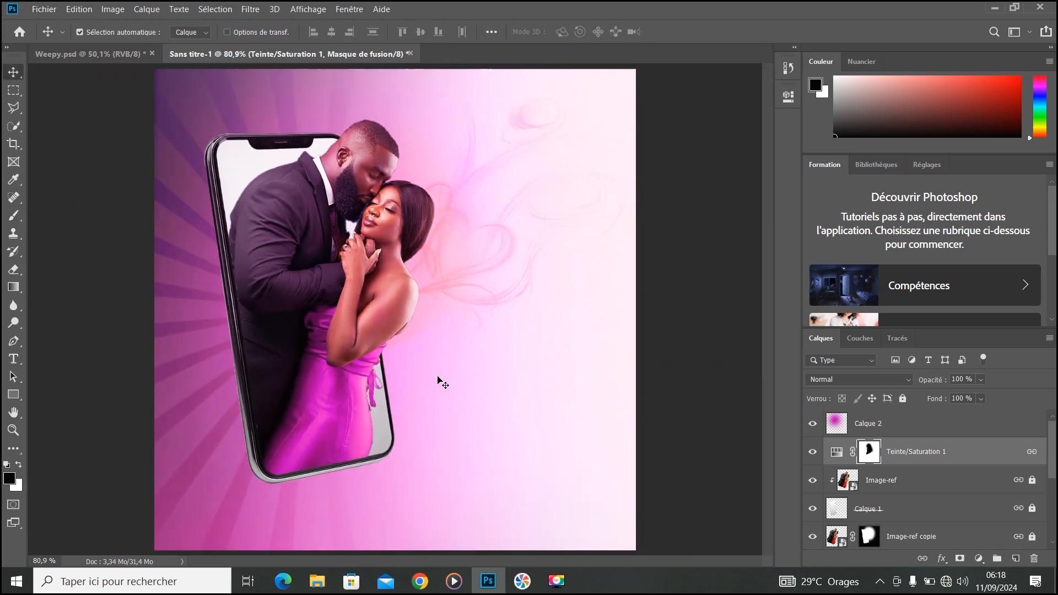
Show Groupe 1 in Weepy.psd and bring its logo and text layers into the Sans titre-1 composition
left_click(127, 54)
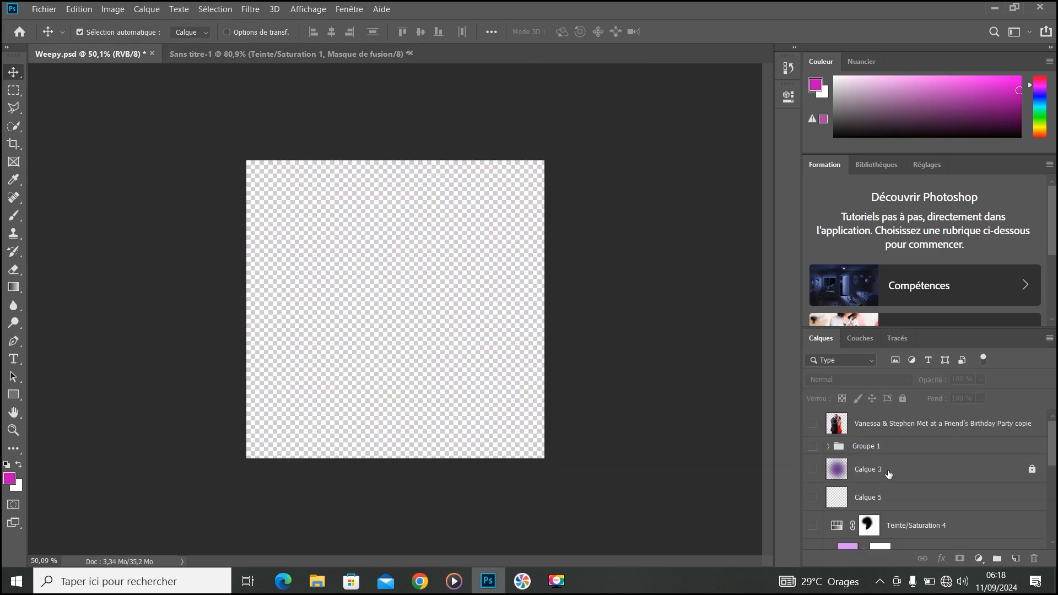
left_click(864, 446)
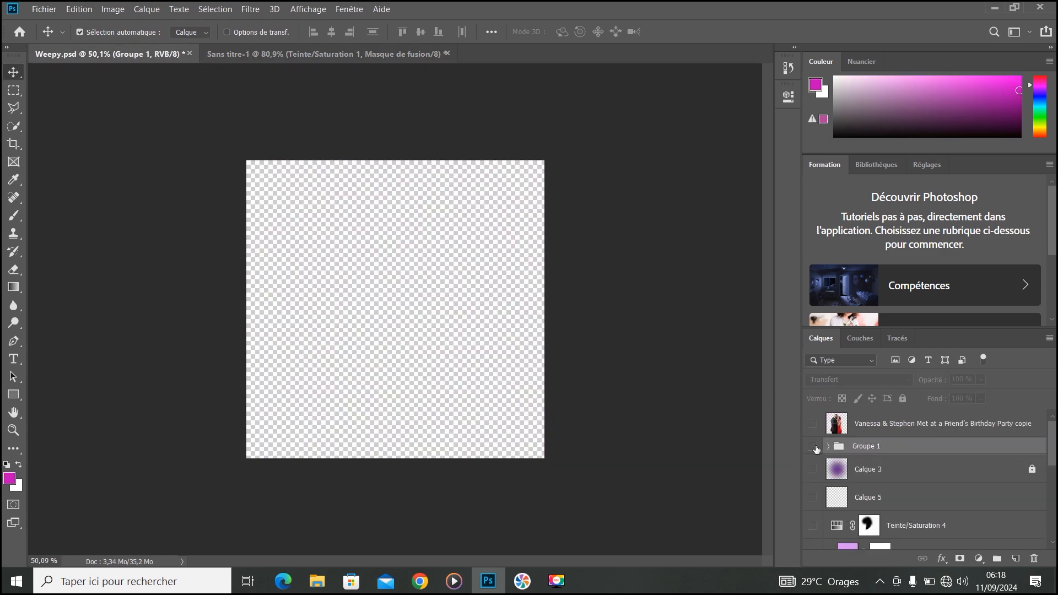
left_click(813, 447)
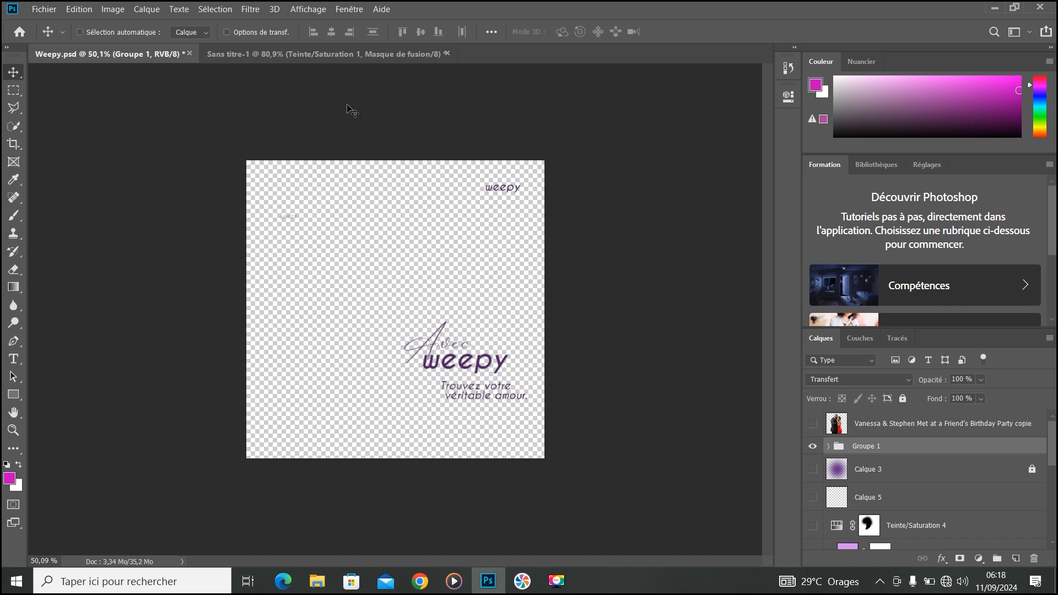
left_click(352, 54)
key("ctrl")
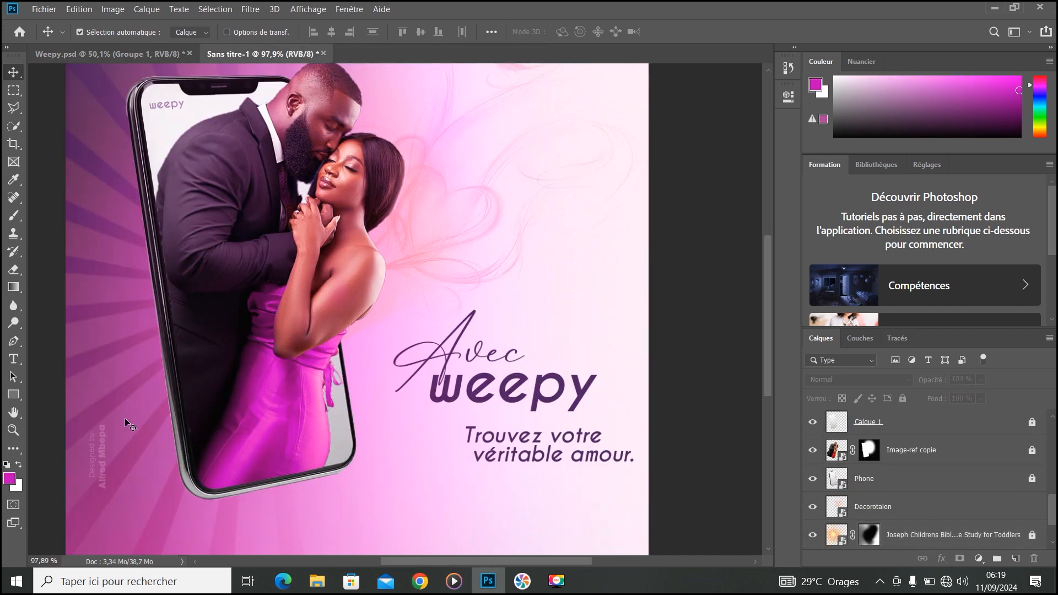
Scale the "Avec weepy" title and "Trouvez votre véritable amour." tagline to about 89% and place them beside the phone's lower part
left_click_drag(616, 336, 414, 486)
left_click_drag(452, 397, 428, 409)
key("ctrl+t")
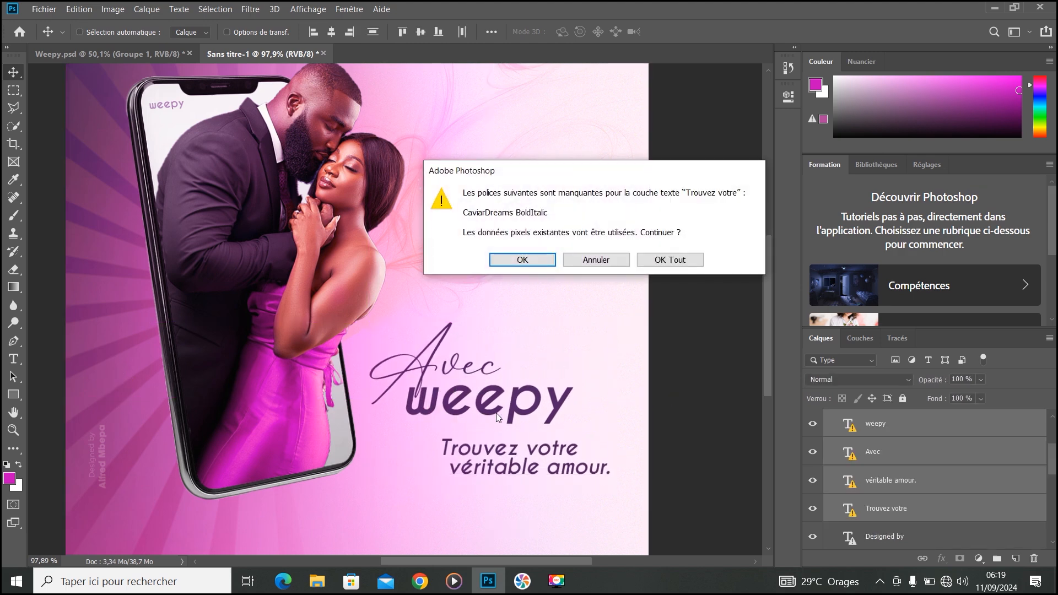
left_click(642, 261)
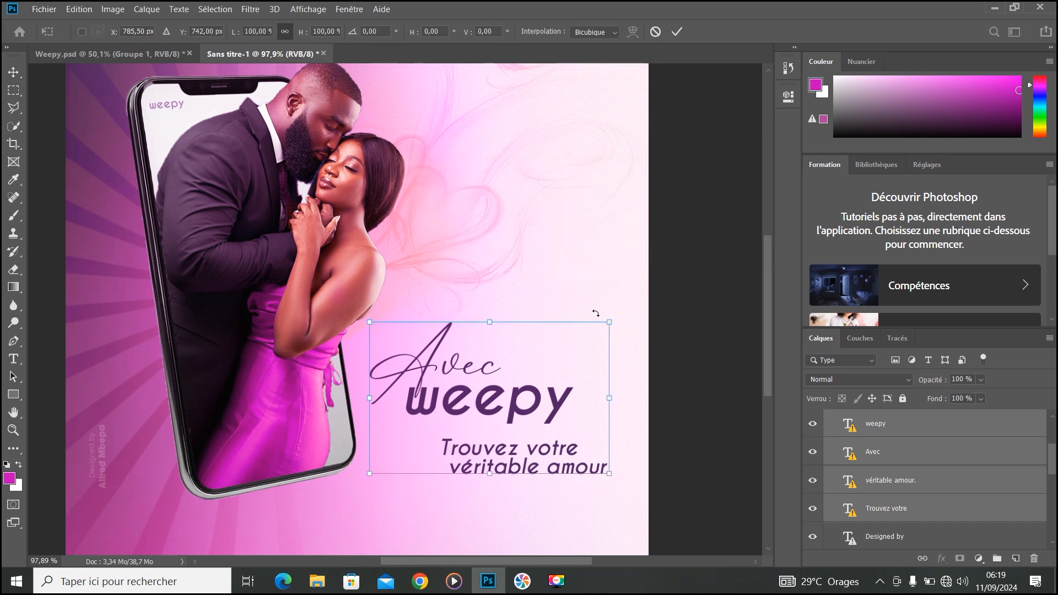
left_click_drag(608, 321, 597, 330)
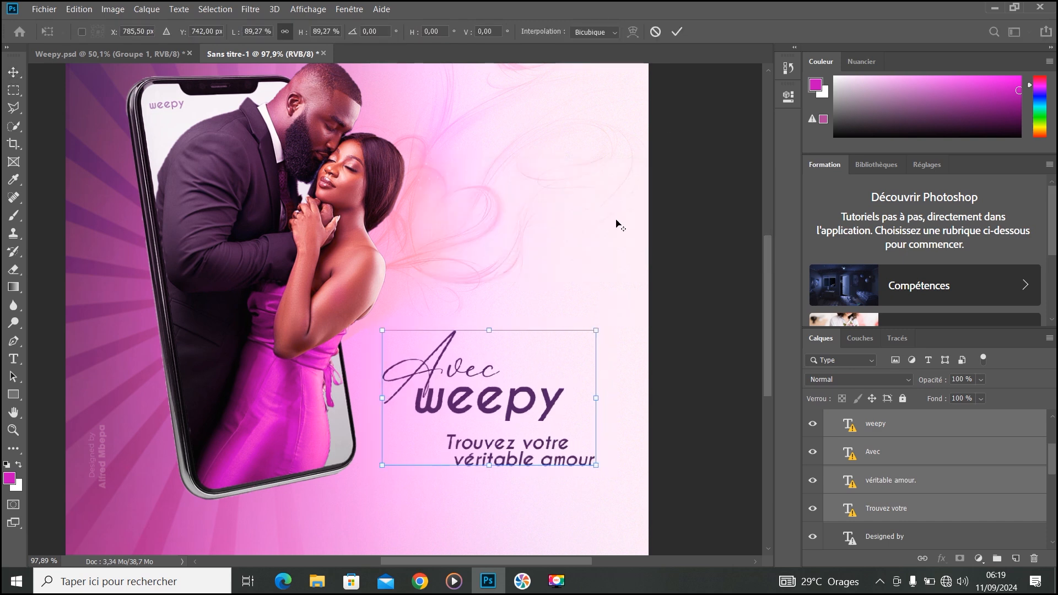
left_click(677, 31)
scroll(534, 344, "down", 2)
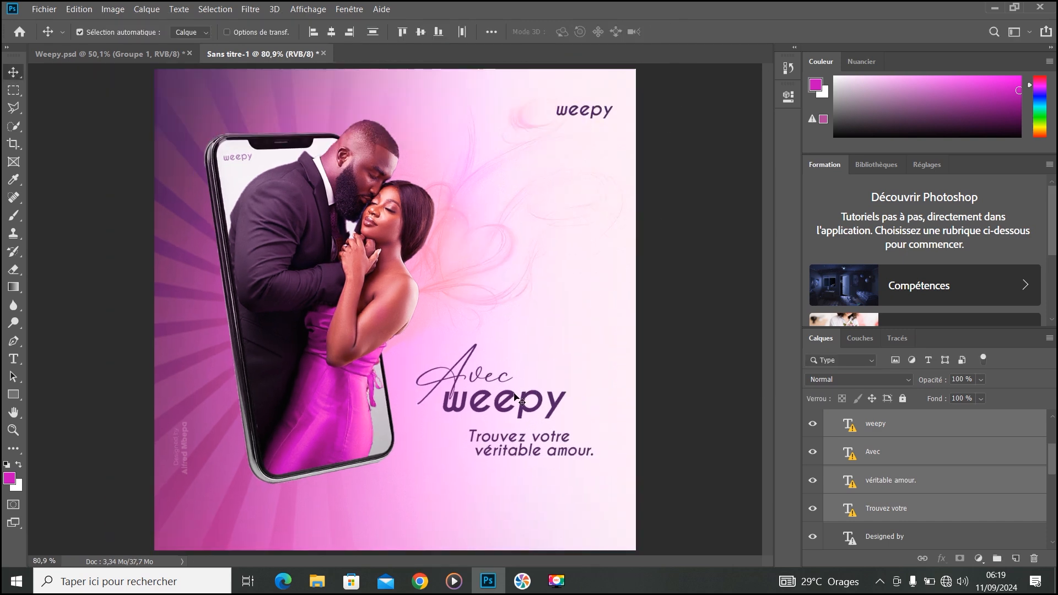
left_click_drag(520, 412, 509, 406)
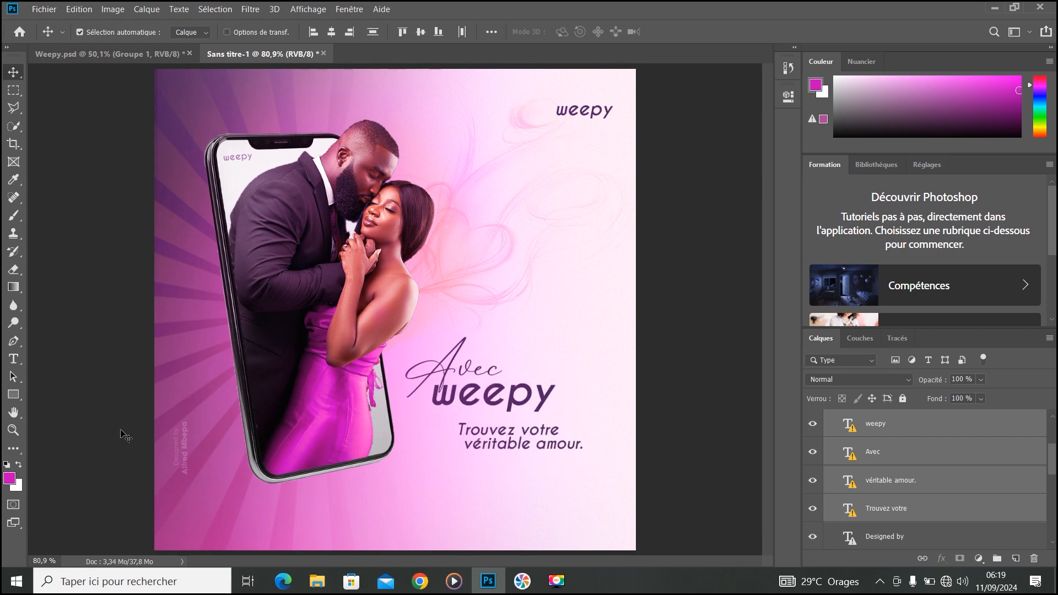
Move the two-line designer credit up beside the phone's upper part and scale it down using the existing pixel data
left_click(98, 444)
left_click(185, 452)
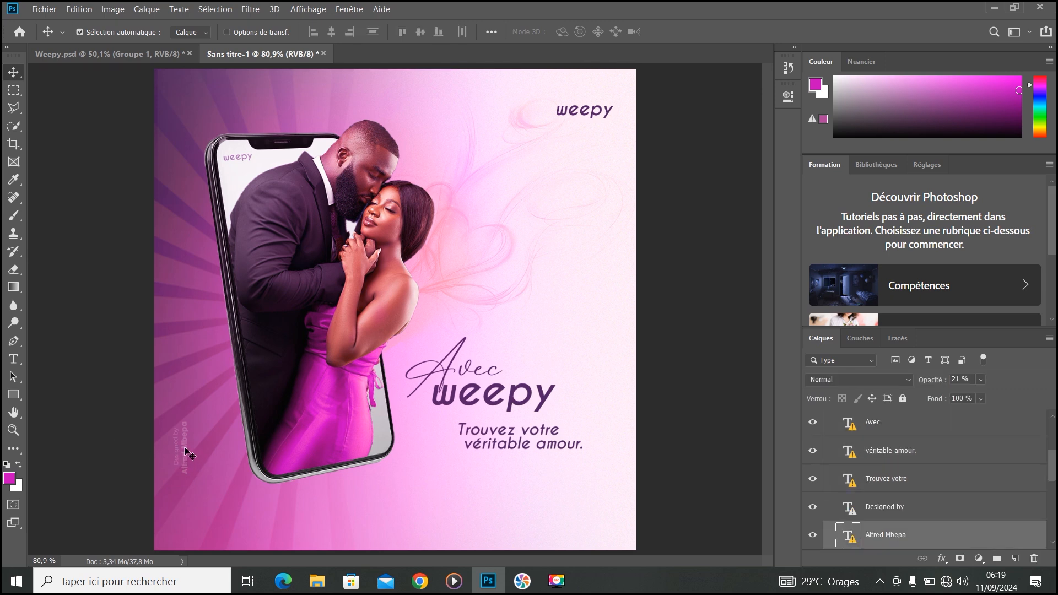
left_click_drag(196, 438, 172, 226)
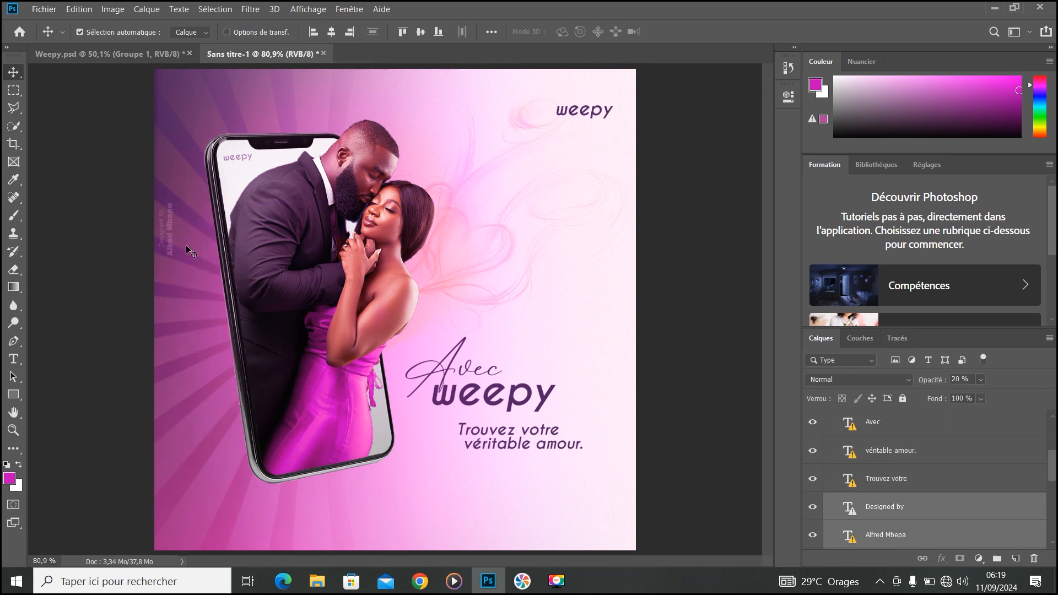
key("ctrl+t")
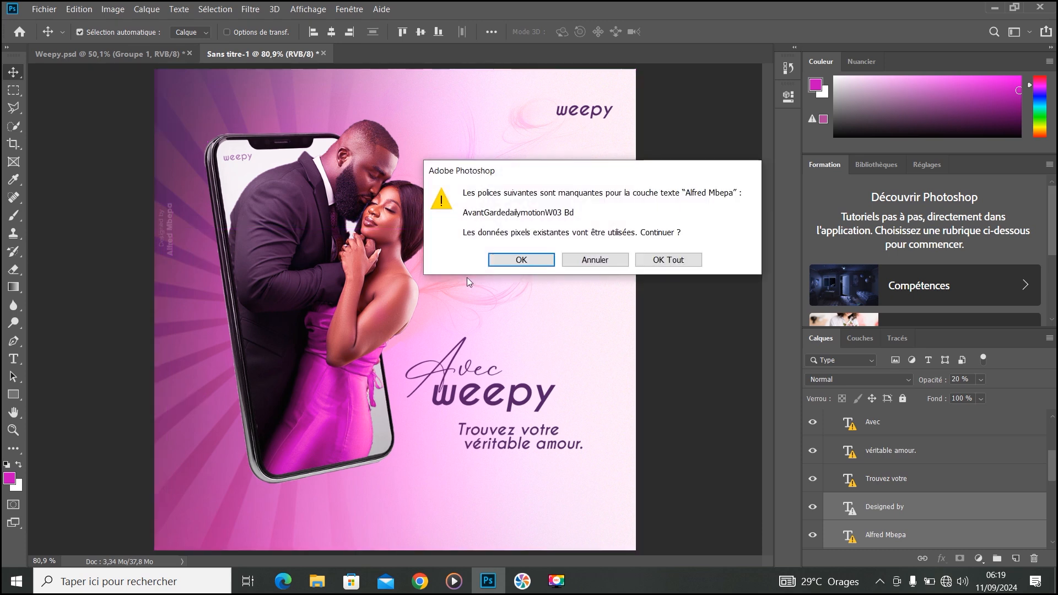
left_click(648, 256)
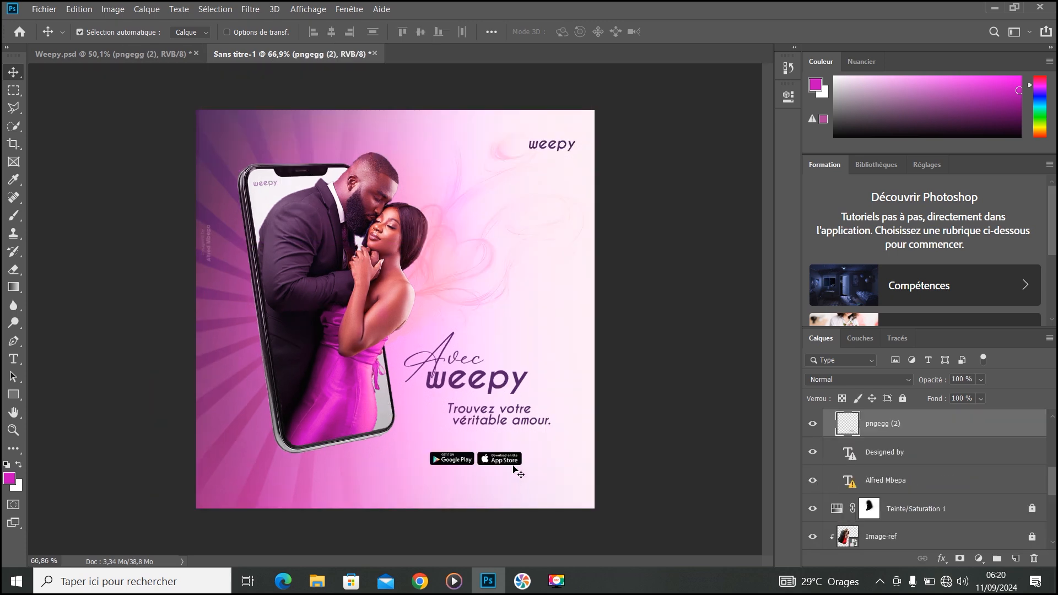
Enlarge the Google Play and App Store badges of the pngegg (2) layer to about 166%
key("ctrl+t")
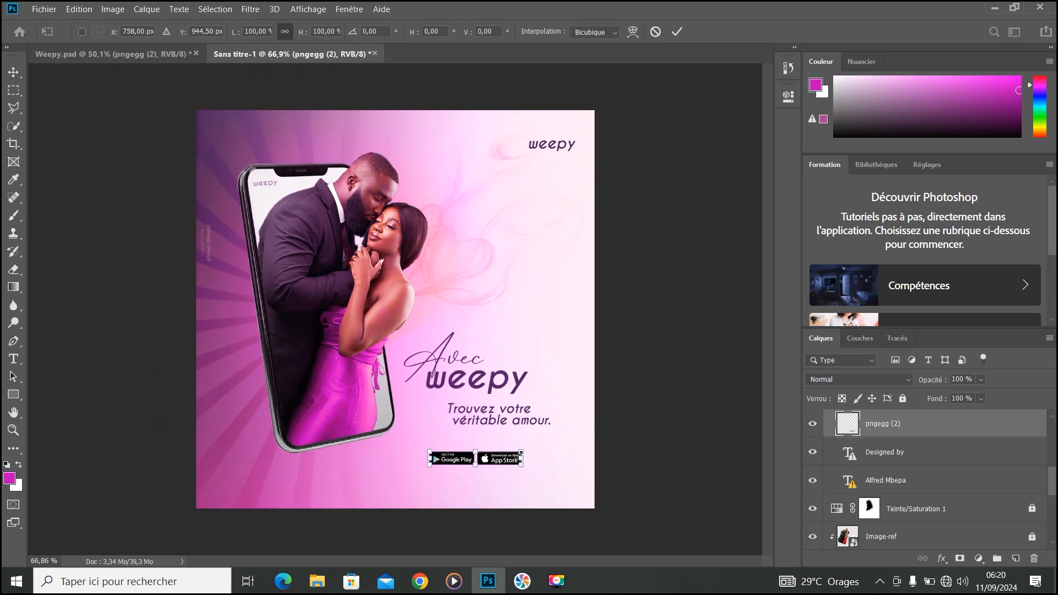
mouse_move(524, 469)
left_mouse_down()
mouse_move(550, 484)
mouse_move(527, 464)
left_mouse_up()
left_click(676, 31)
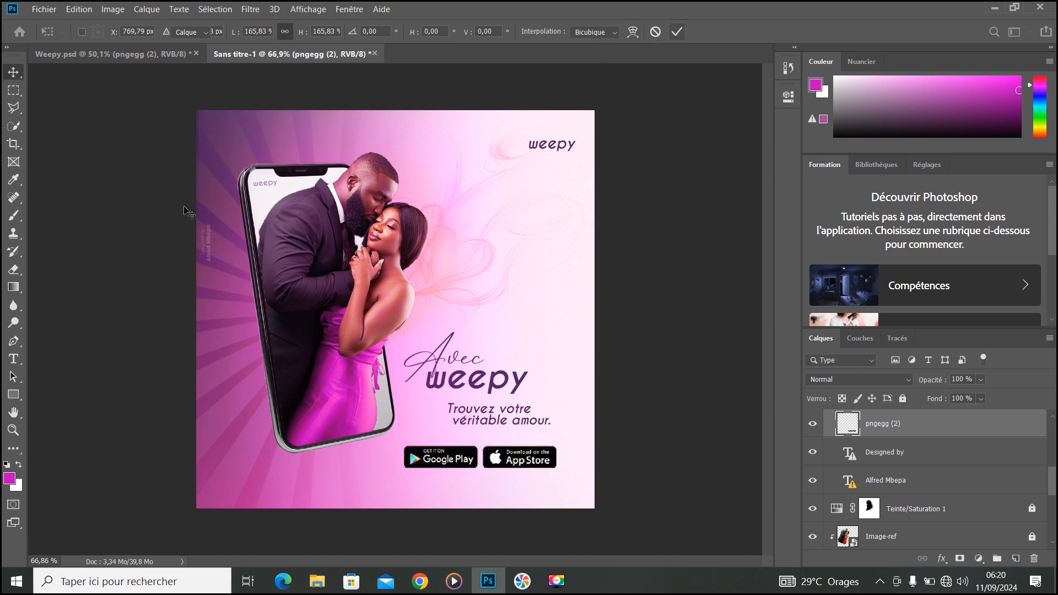
Show the rulers, place a vertical guide at the weepy logo's outer edge, and align the store badges to it
key("ctrl+r")
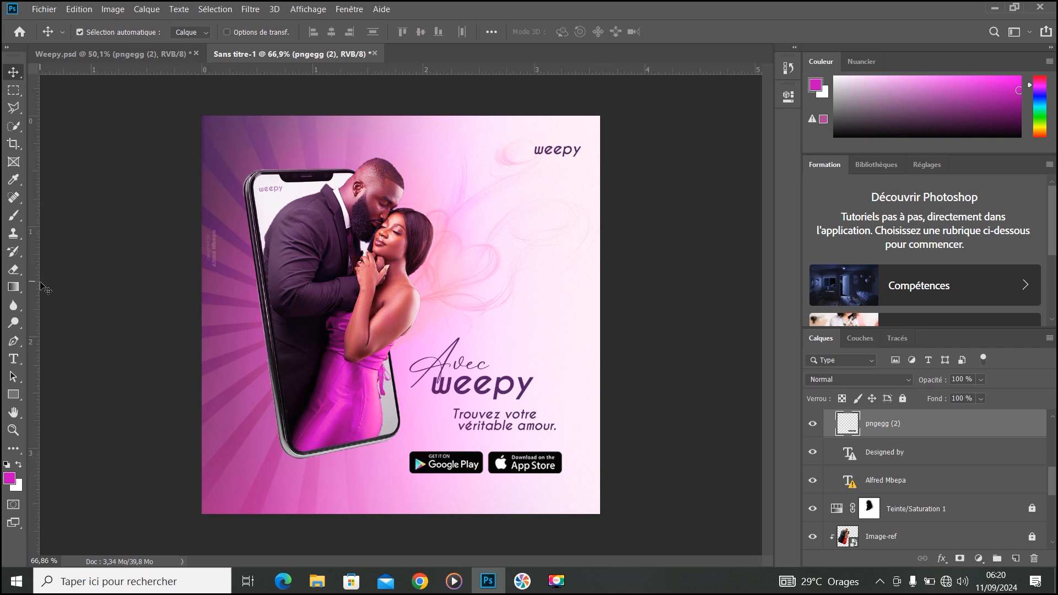
left_click_drag(38, 282, 580, 256)
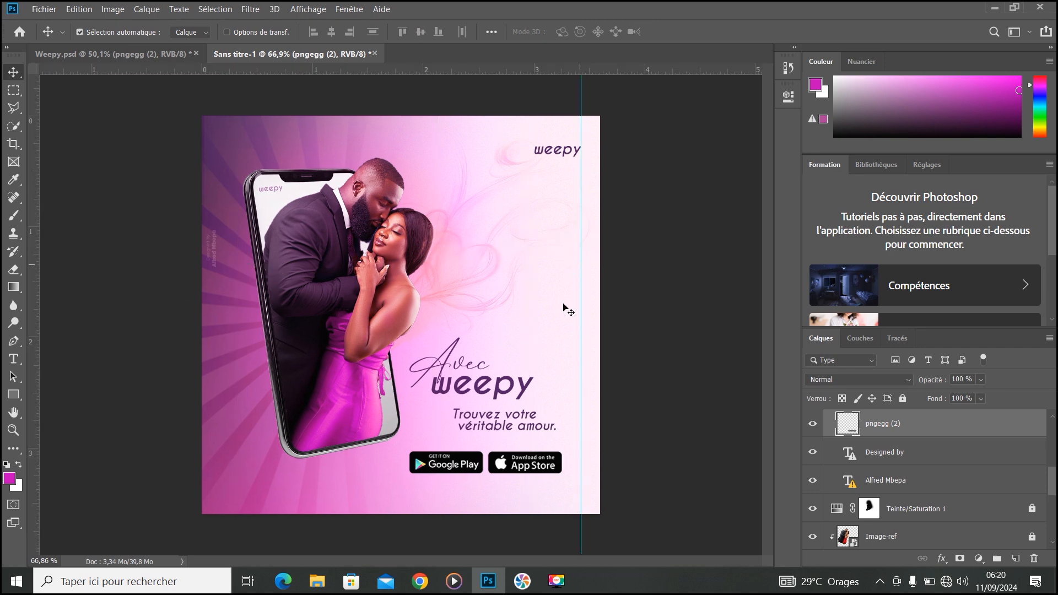
scroll(566, 424, "up", 1)
left_click_drag(543, 478, 574, 492)
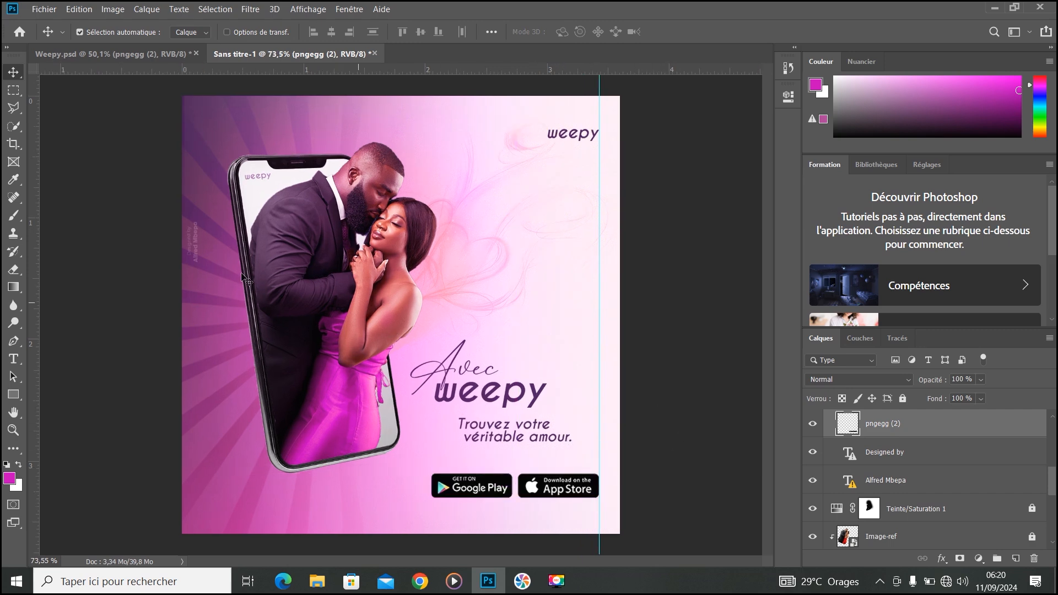
Move both designer credit lines down together to about mid-height beside the phone, undoing the first stray move
left_click(197, 245)
left_click(198, 246)
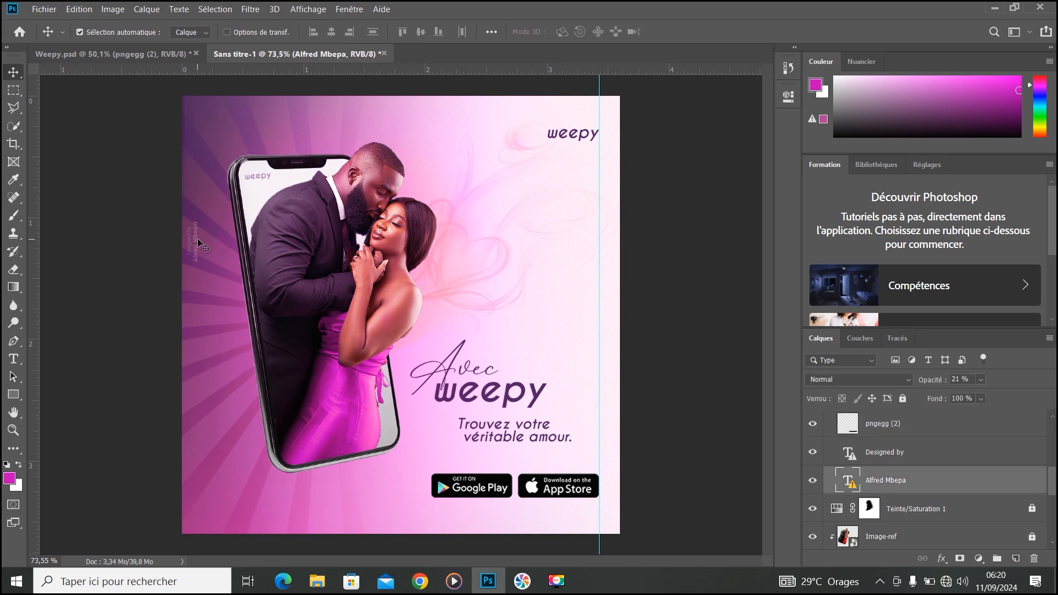
left_click_drag(197, 243, 197, 252)
left_click(81, 8)
left_click(97, 19)
left_click_drag(218, 218, 200, 313)
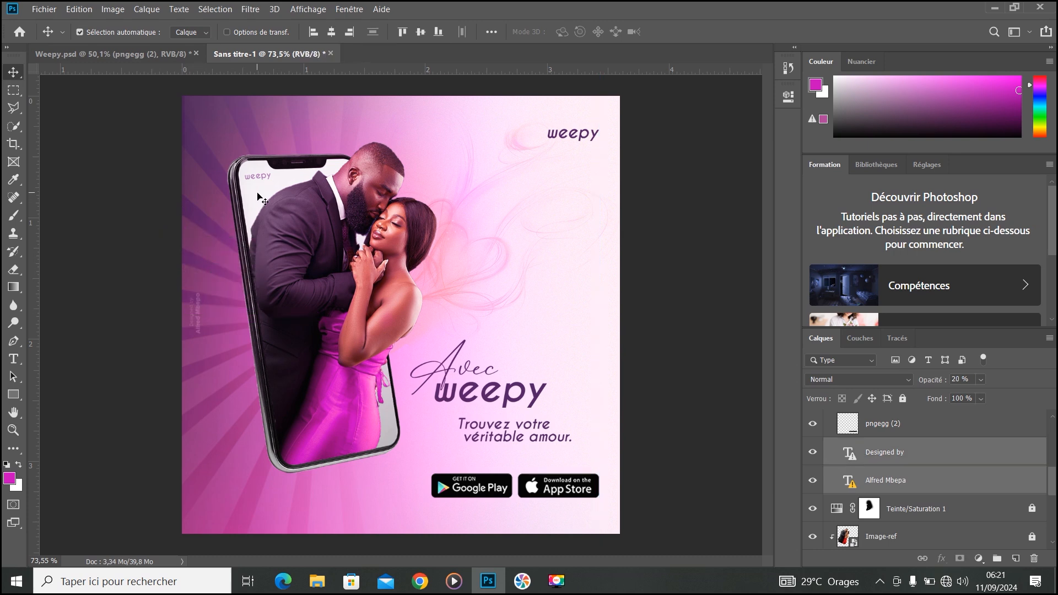
left_click(345, 204)
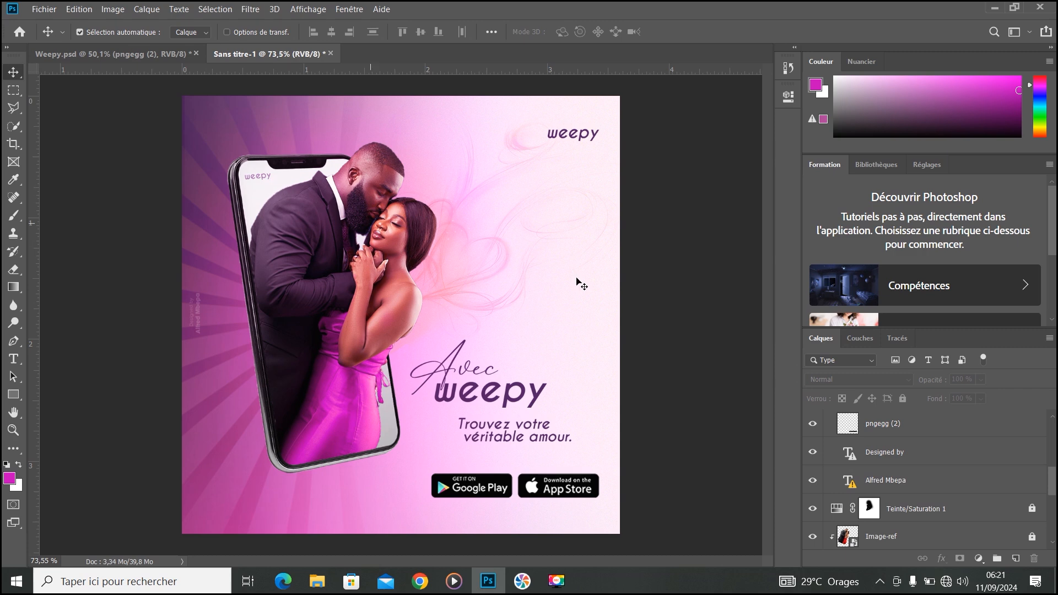
Unlock Calque 1 and add a Couleur unie fill layer clipped to it for the phone's screen
scroll(871, 452, "down", 3)
left_click(871, 452)
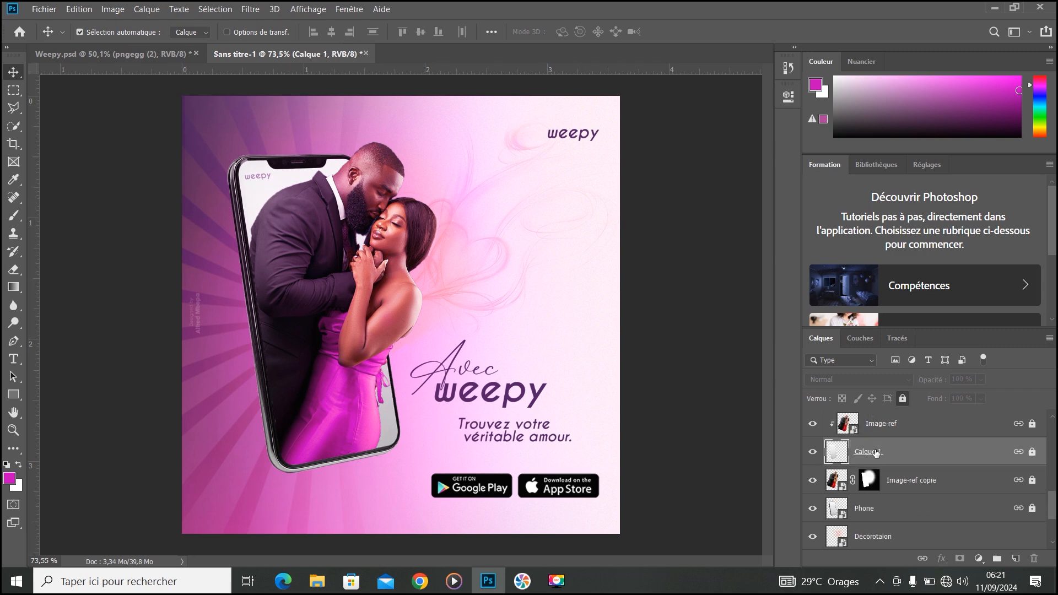
left_click(1030, 453)
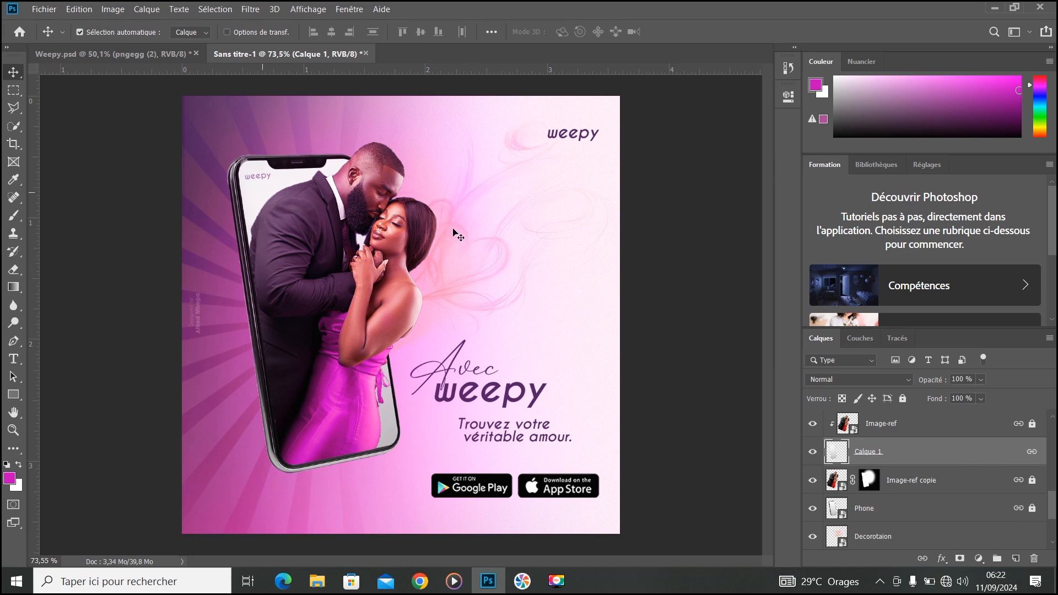
left_click(978, 559)
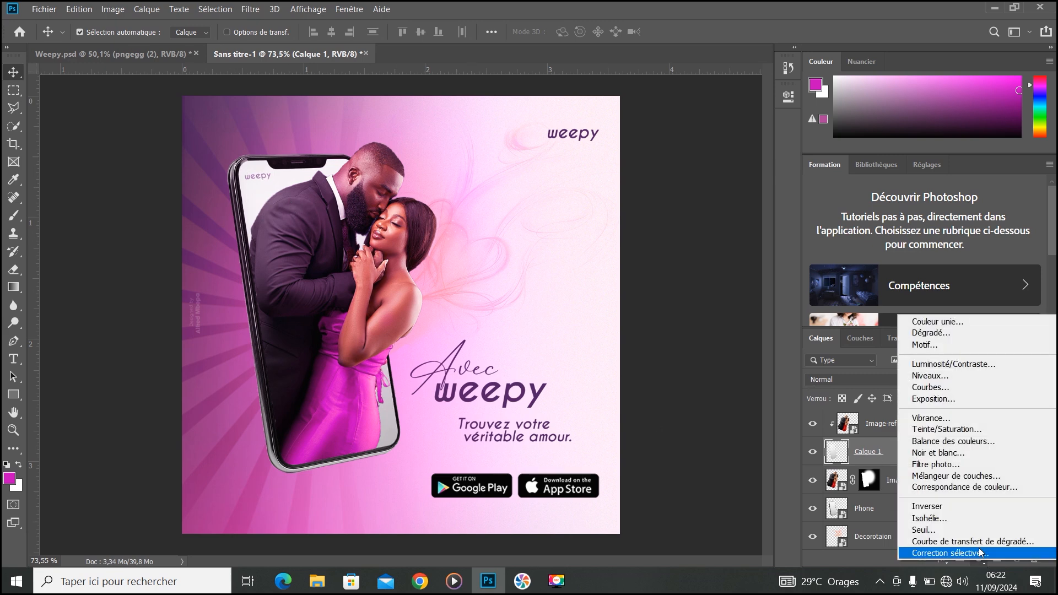
left_click(971, 322)
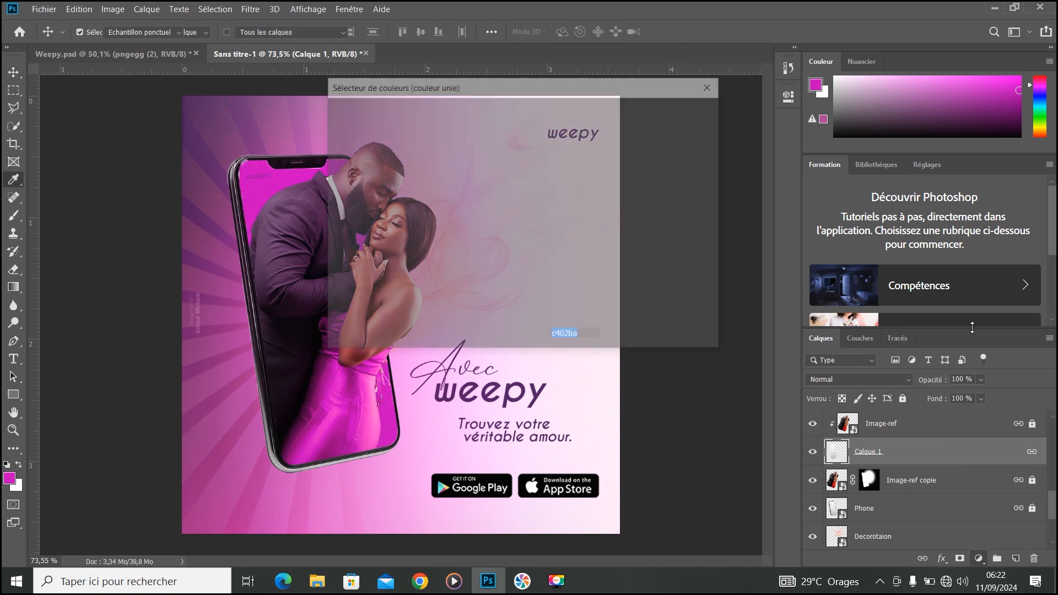
Set the phone screen's fill colour to a very pale pink
left_click_drag(429, 82, 559, 102)
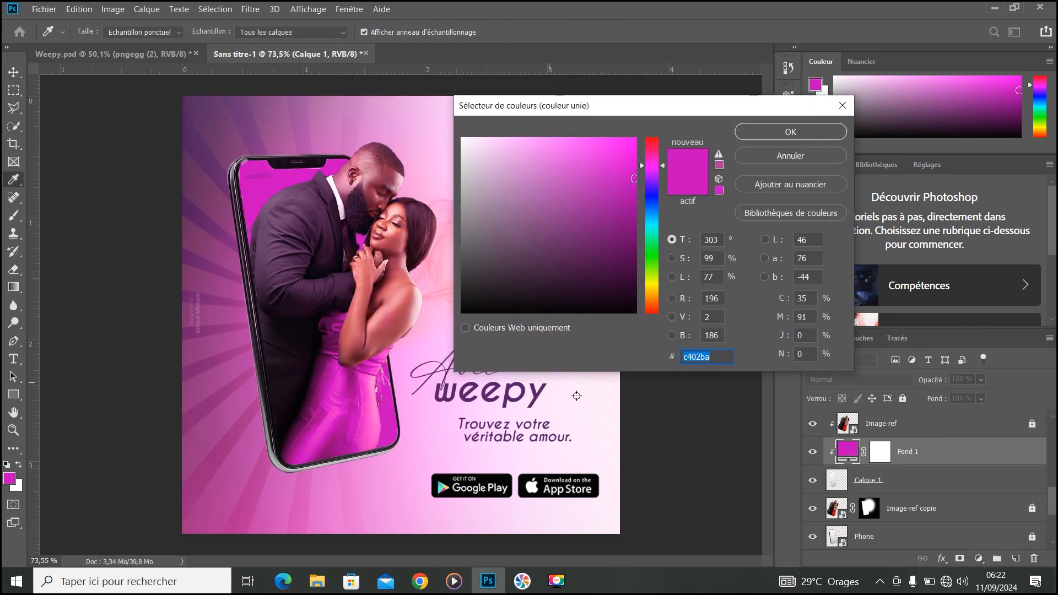
type("fff5f7")
left_click(437, 424)
left_click(424, 408)
left_click(424, 393)
left_click(412, 354)
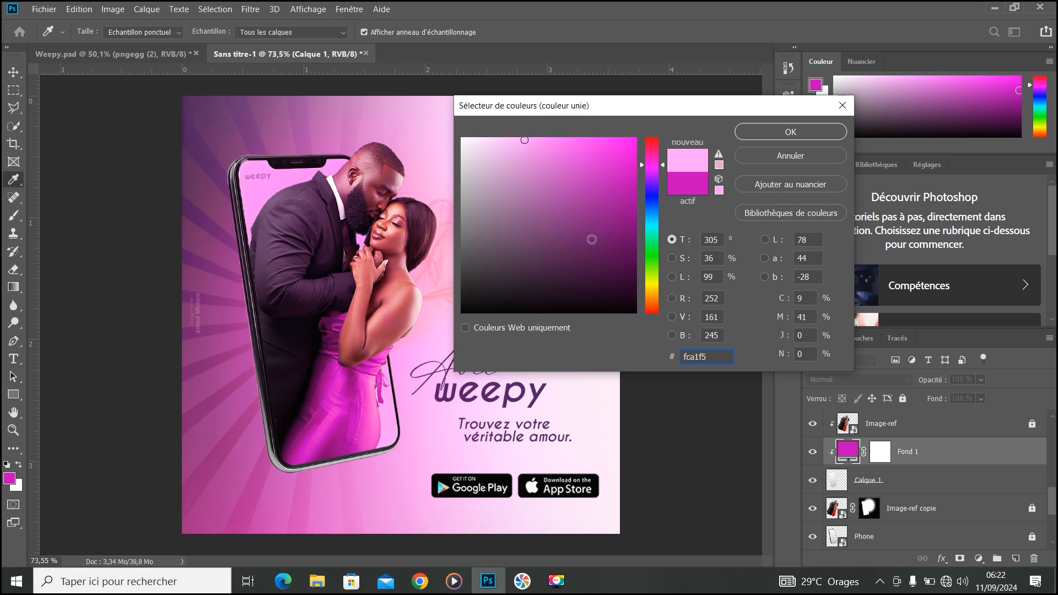
left_click_drag(525, 148, 487, 142)
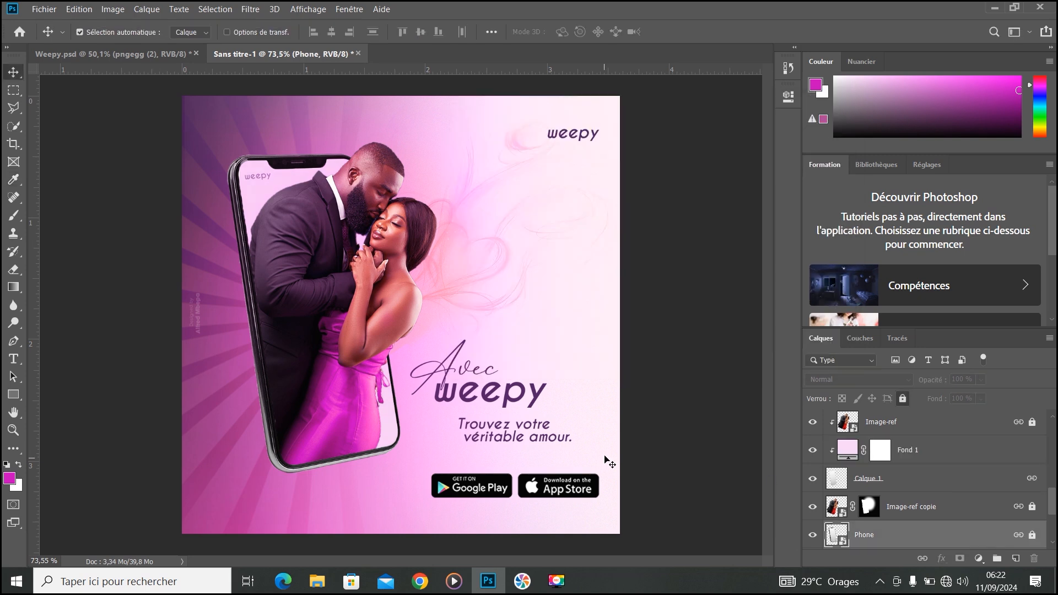
Deselect the Phone layer and review the whole composition
key("x")
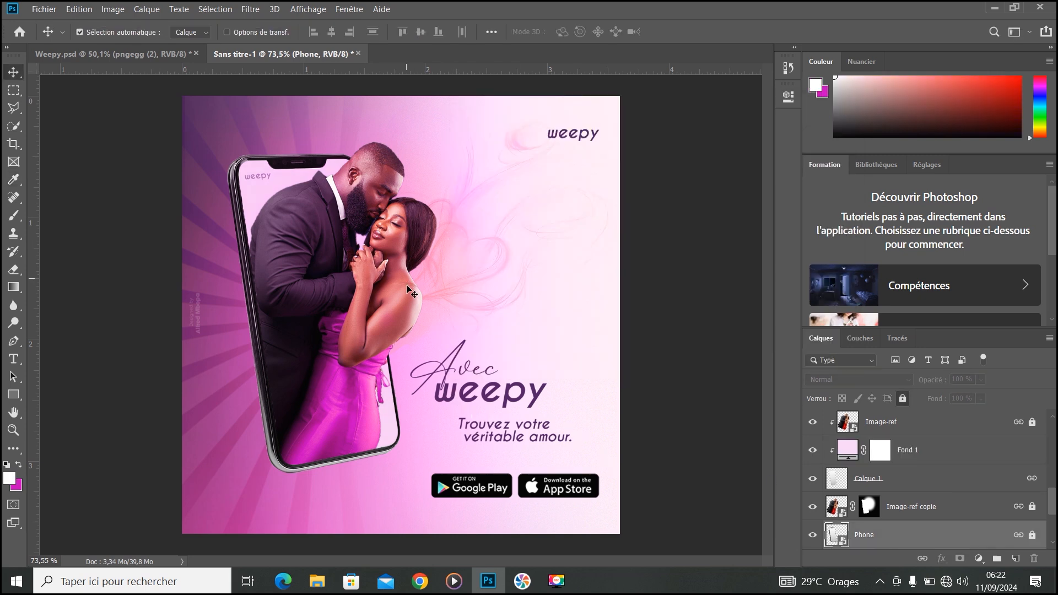
left_click(563, 277)
scroll(431, 298, "down", 1)
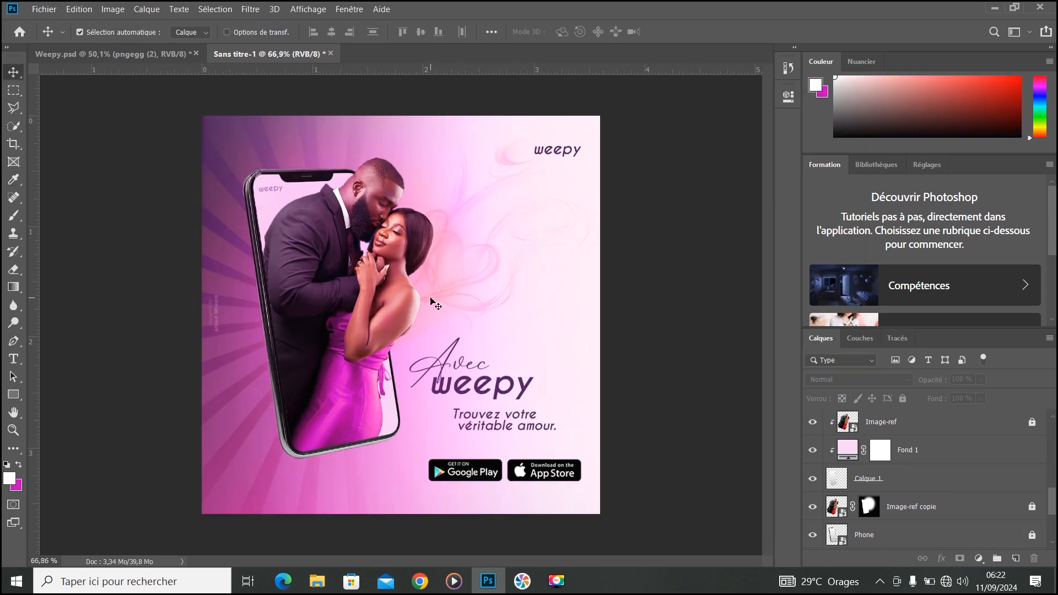
scroll(427, 288, "up", 2)
scroll(426, 283, "down", 1)
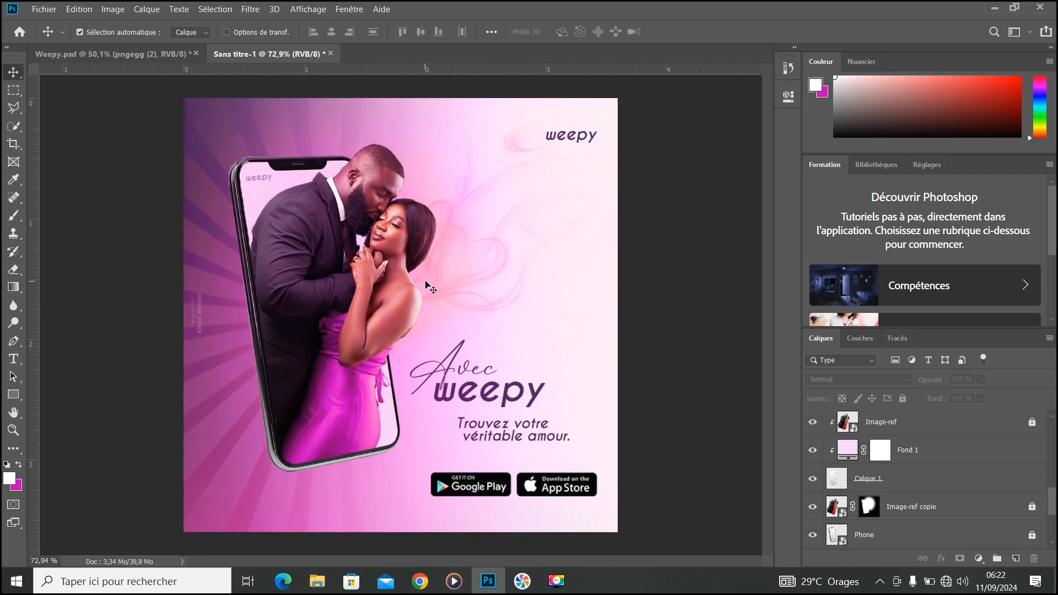